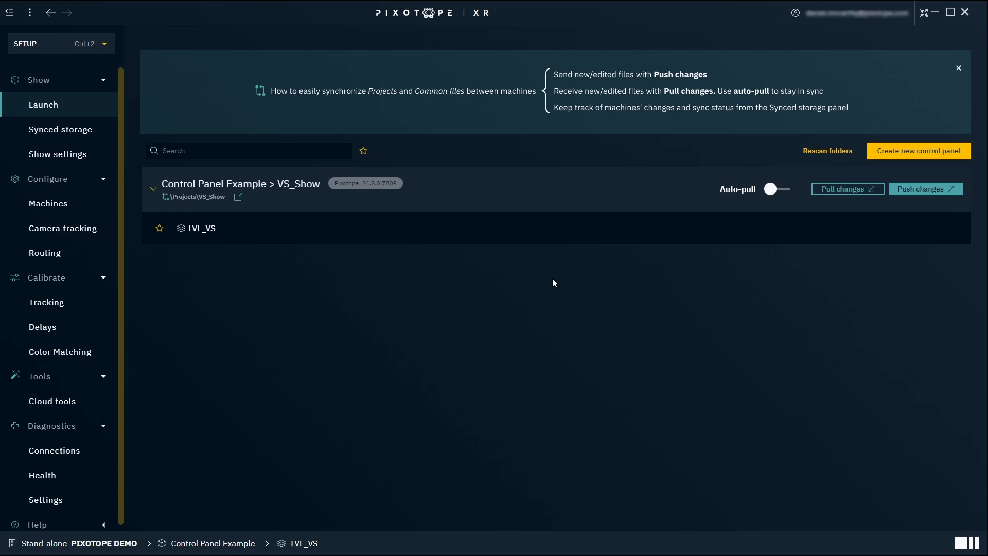
Create a new control panel named "Control Panel Example"
left_click(922, 150)
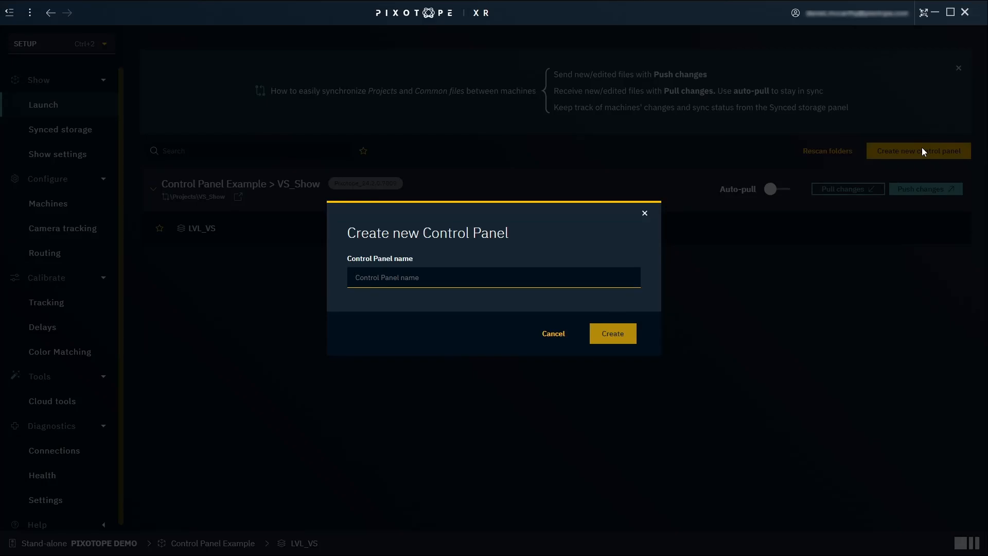
type("Control Pane")
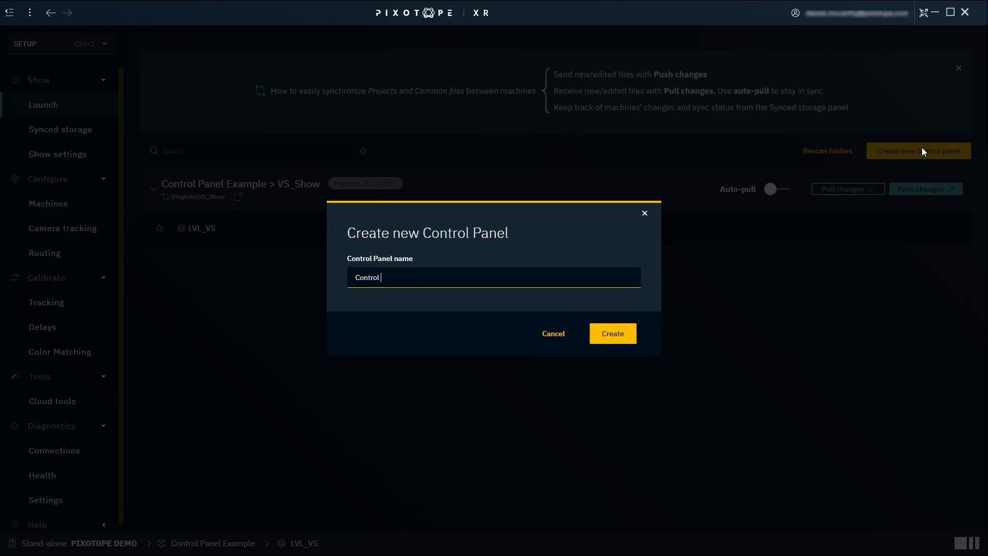
type("l Example")
left_click(613, 340)
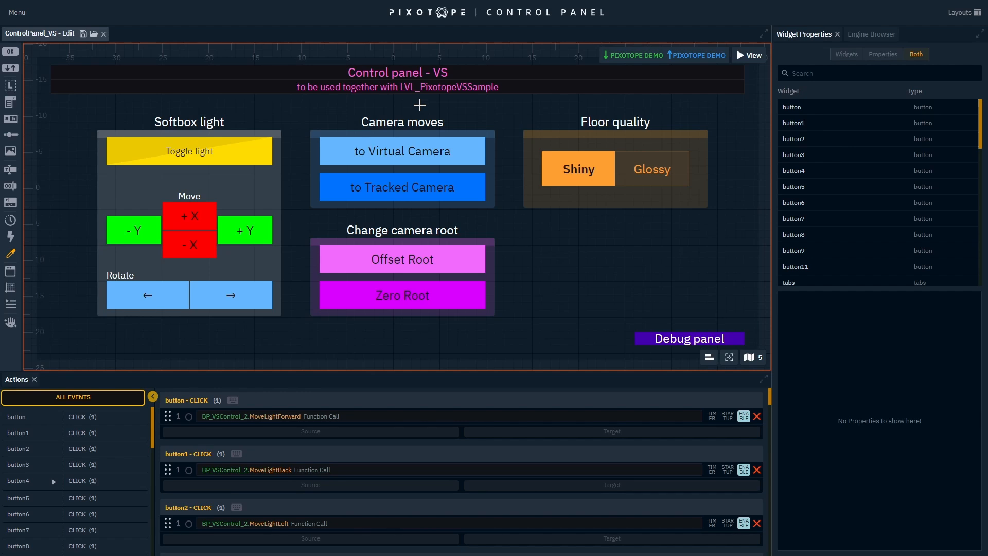
View the debug panel page 2 through the canvas map and return to the main page 5
left_click(750, 361)
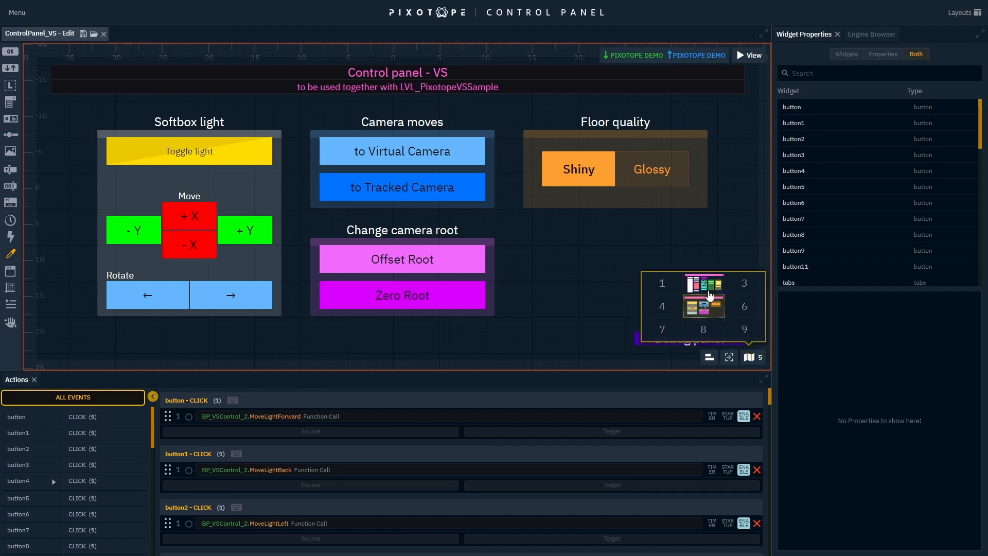
left_click(710, 288)
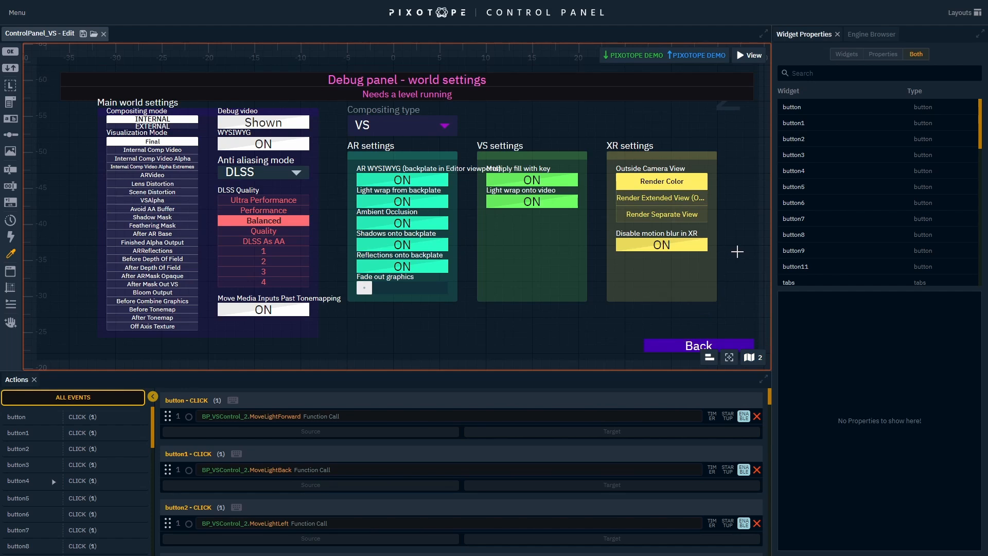
left_click(730, 359)
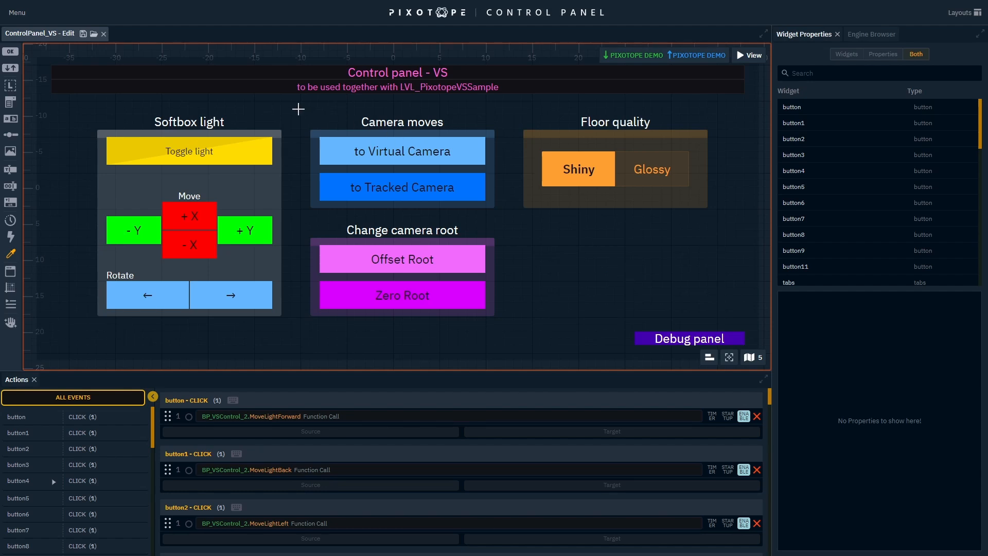
Select the Camera moves and Change camera root widgets and review the available widget alignment options
left_click_drag(301, 108, 517, 336)
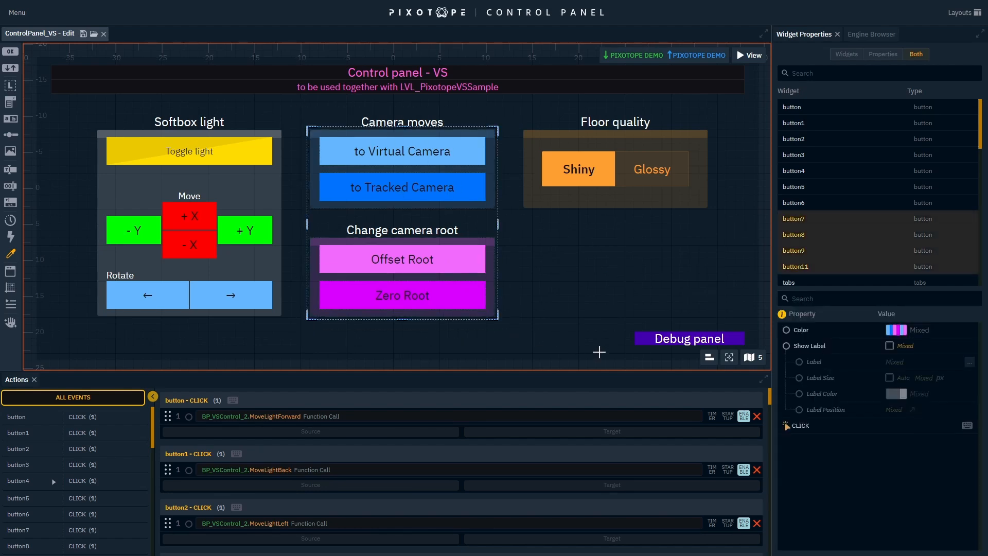
left_click(709, 357)
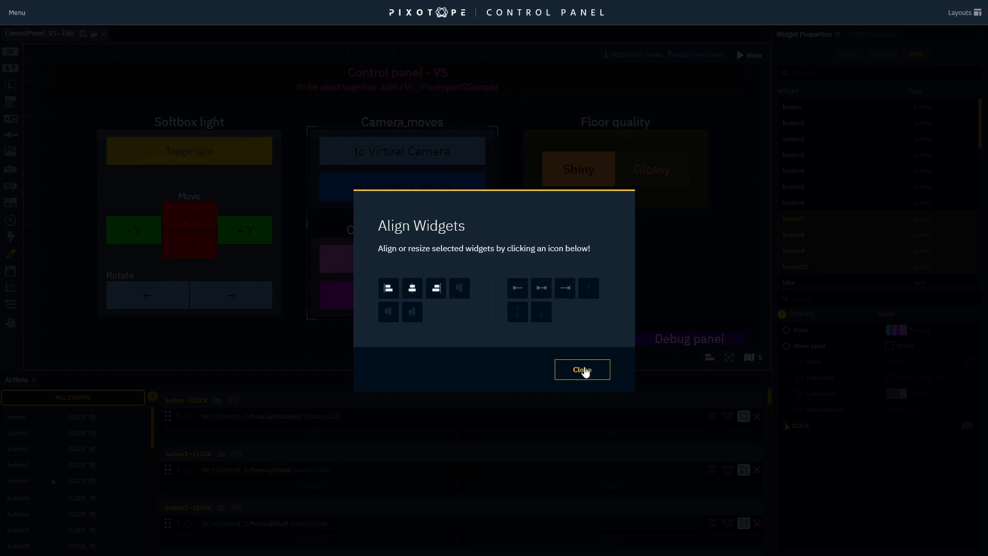
left_click(583, 369)
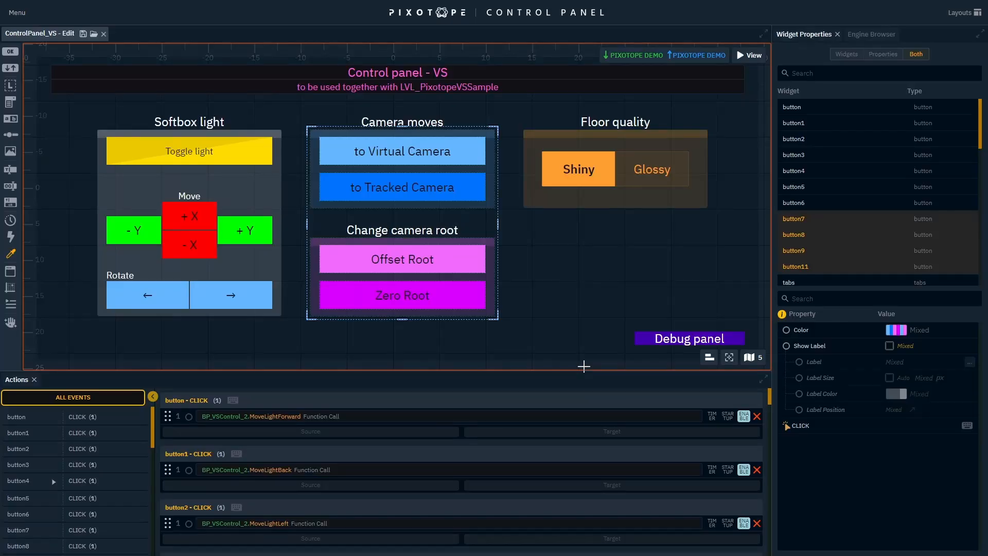
Review the read and send engine selection, and switch the control panel to View mode and back to Edit mode
left_click(681, 58)
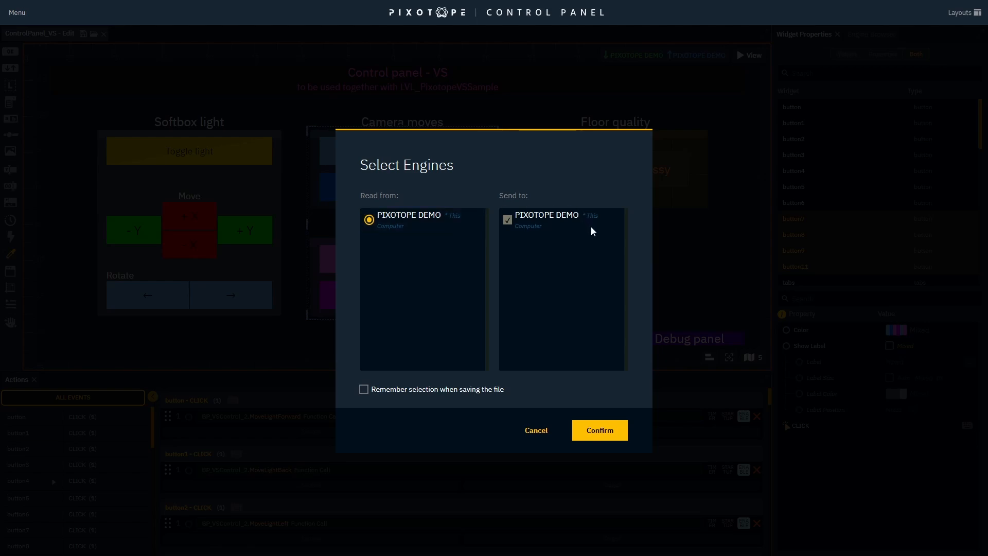
left_click(543, 437)
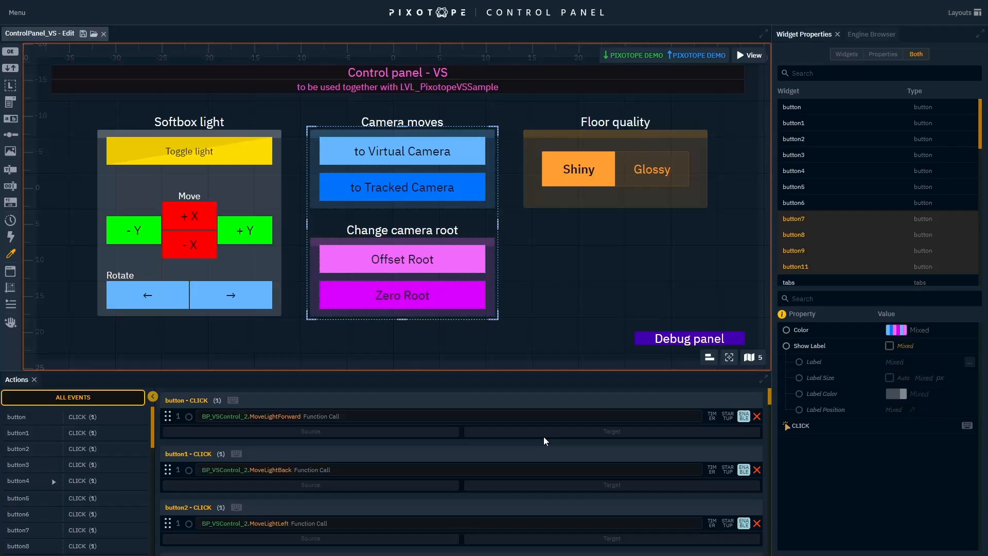
left_click(741, 55)
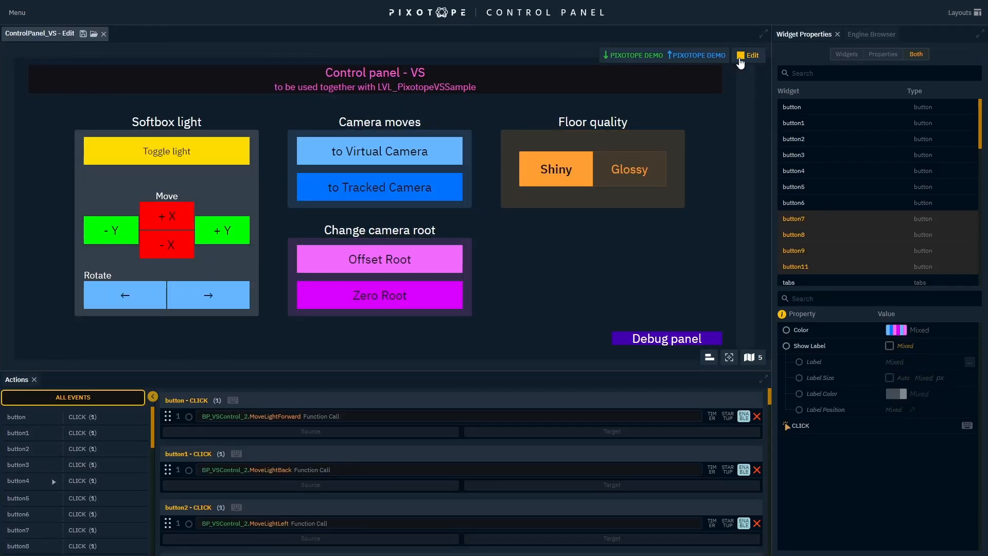
left_click(741, 58)
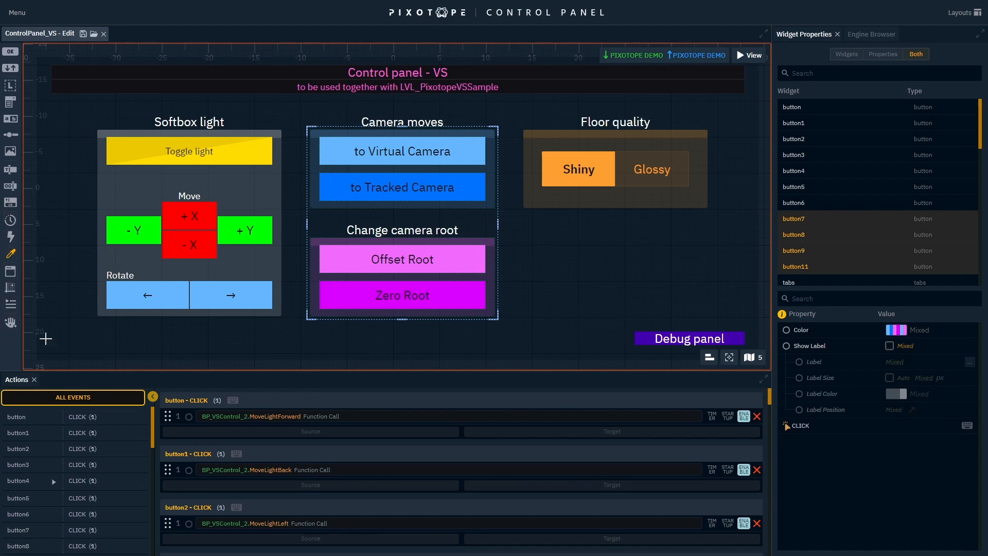
left_click(12, 13)
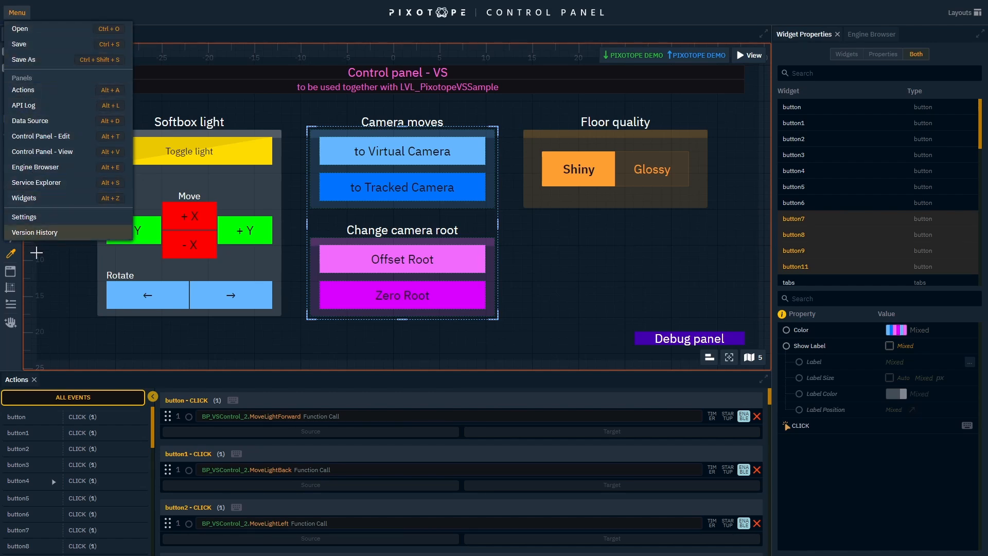
left_click(56, 265)
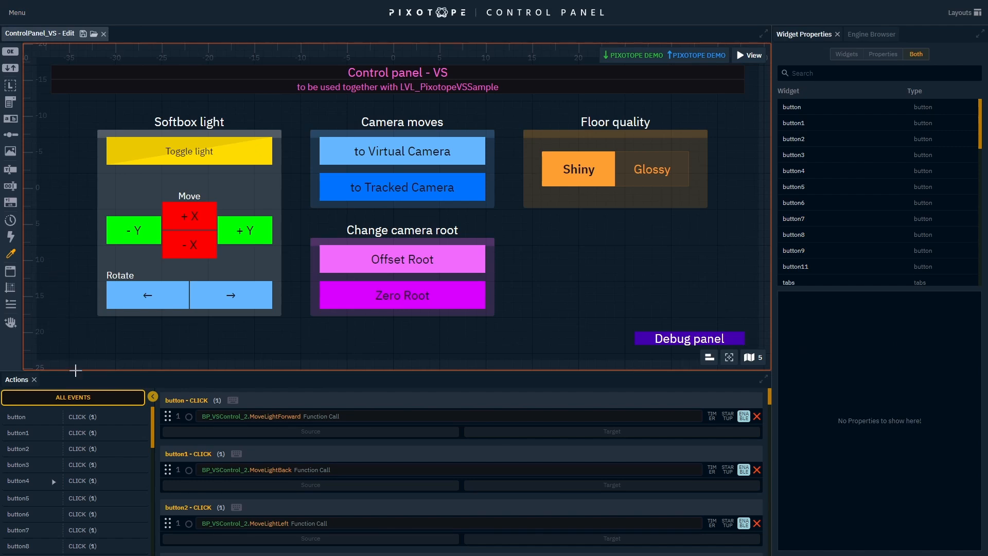
Show the click event of tabs1 in the actions and examine its source and target without editing them
scroll(90, 430, "down", 5)
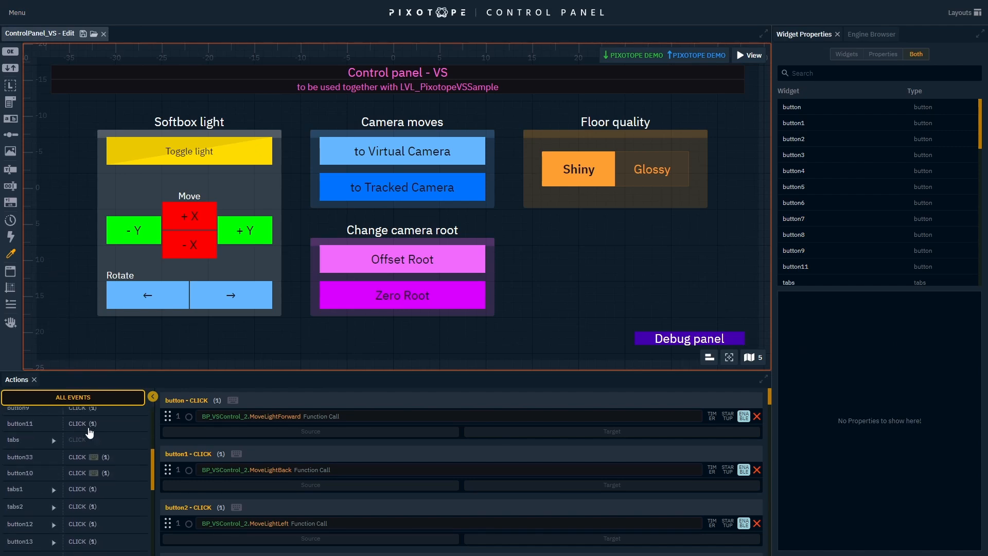
left_click(98, 443)
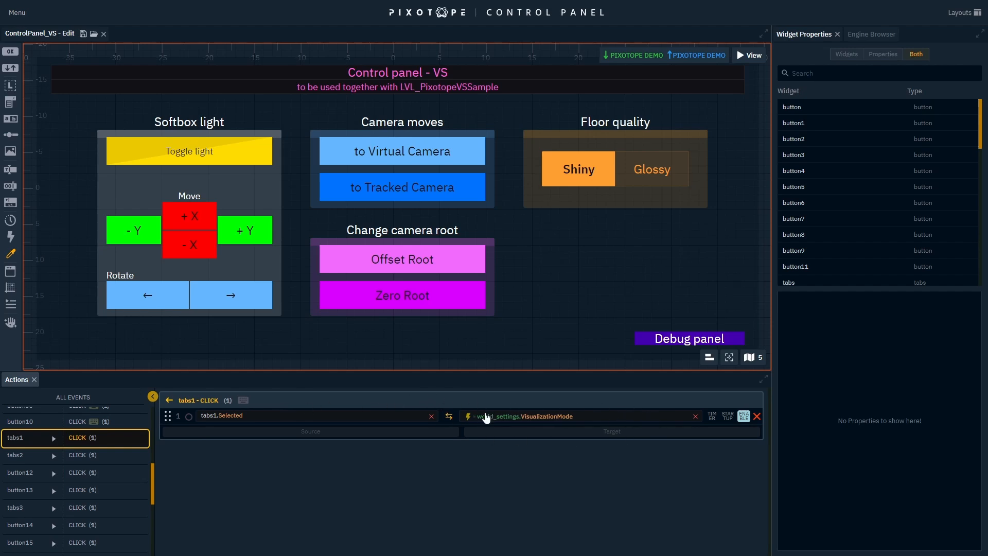
mouse_move(486, 417)
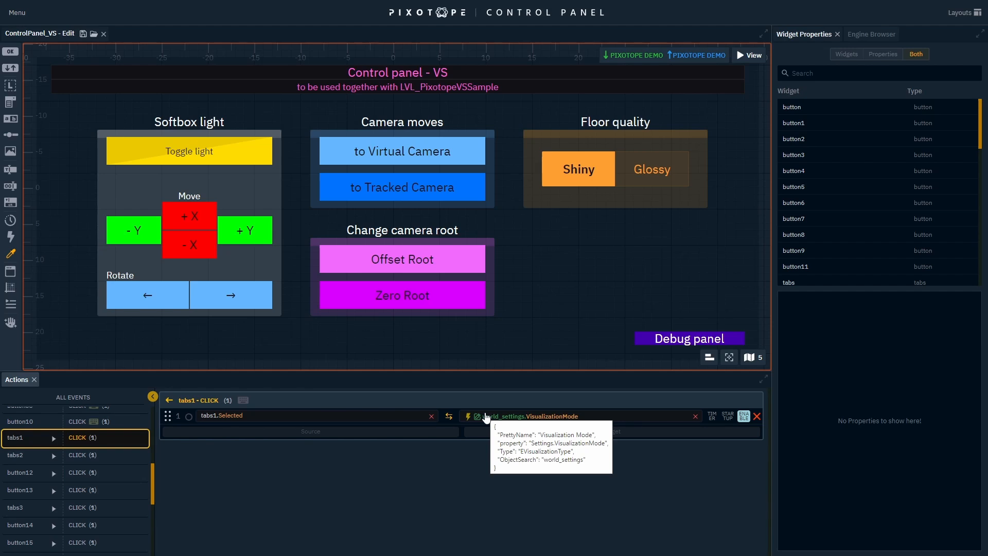
left_click(308, 415)
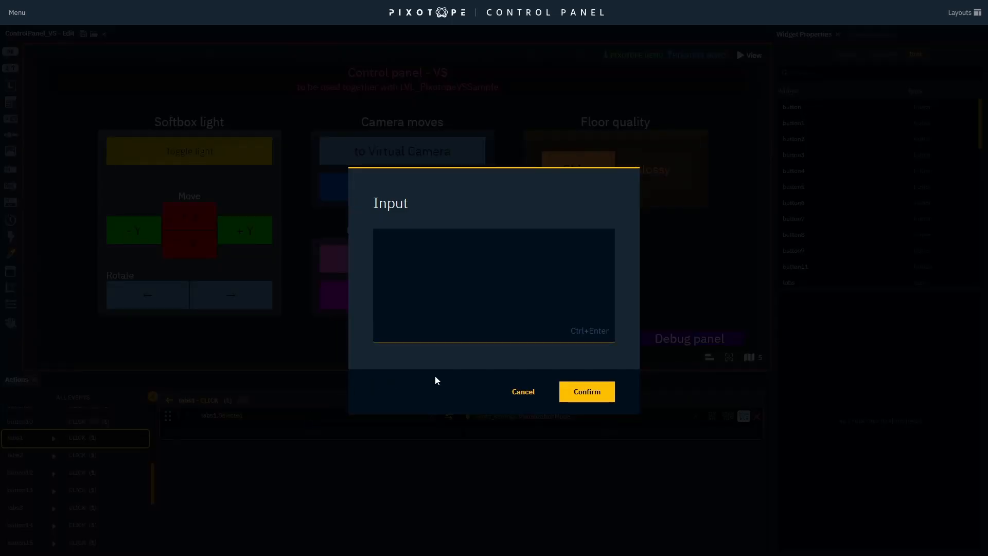
left_click(523, 392)
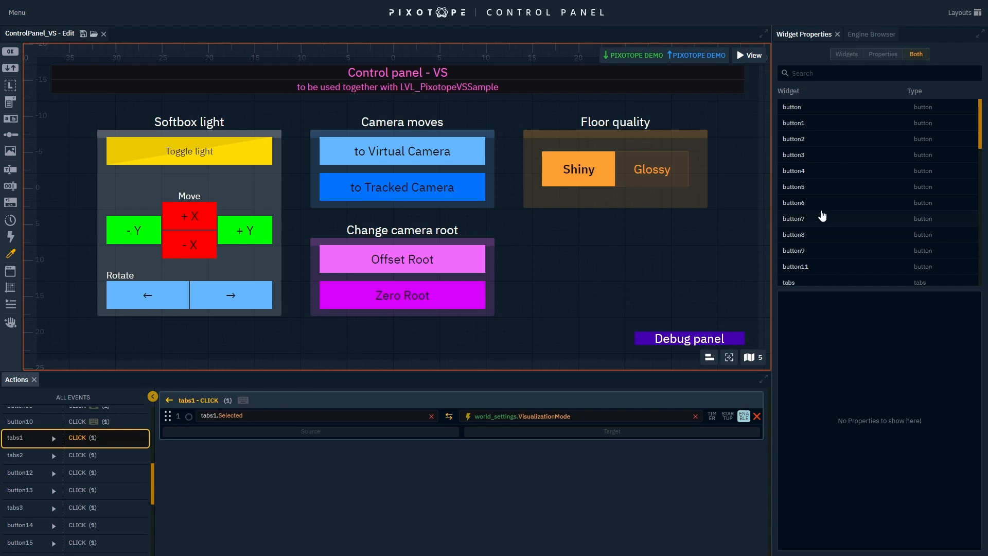
Examine the widget properties of button4, the Toggle light button
left_click(821, 170)
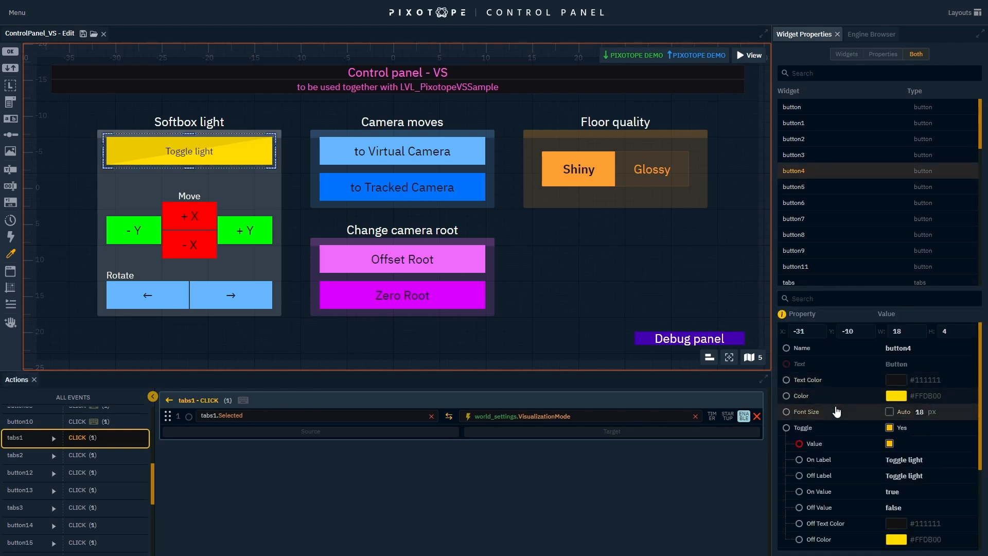
scroll(836, 412, "down", 5)
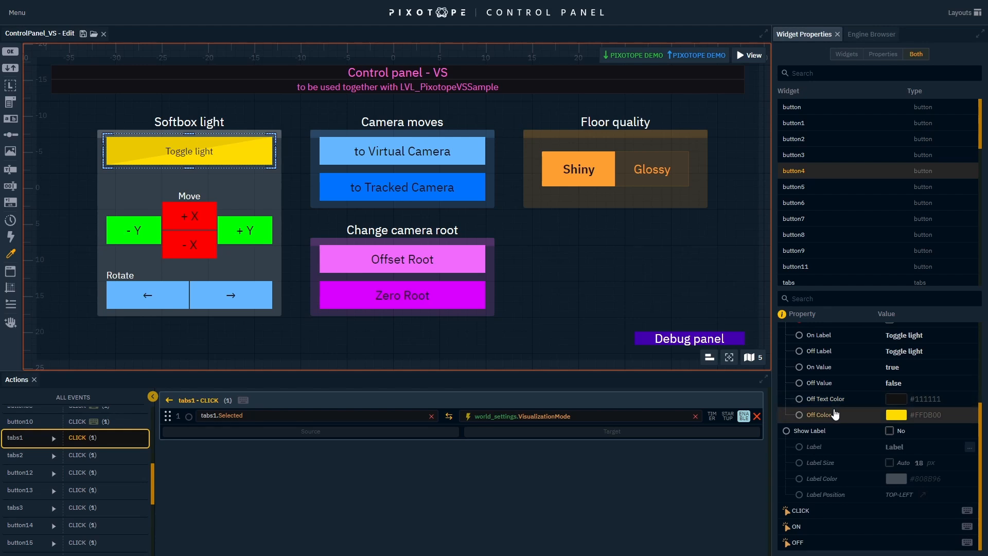
scroll(835, 414, "up", 5)
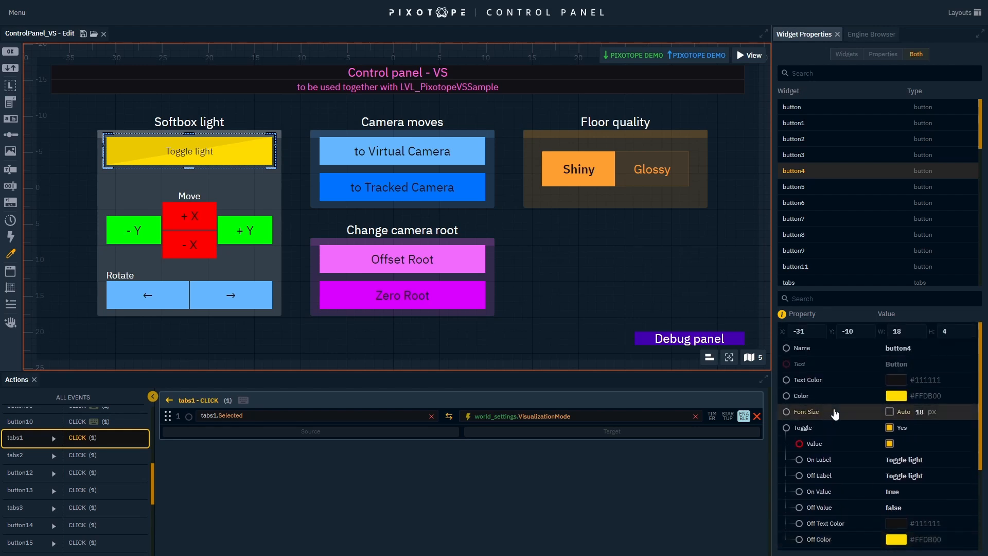
Examine the properties of the Offset Root button directly on the canvas
left_click(462, 260)
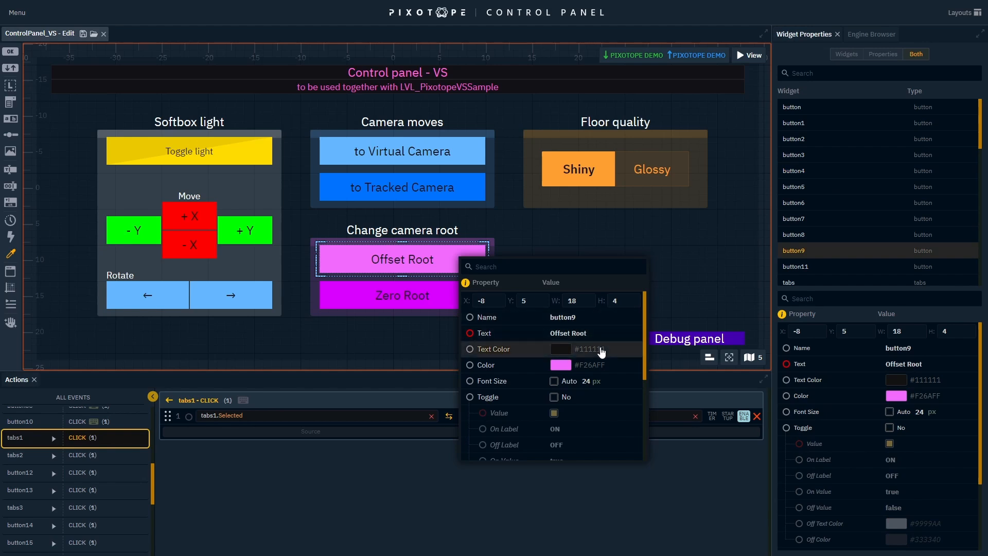
scroll(603, 353, "down", 2)
scroll(603, 353, "down", 2)
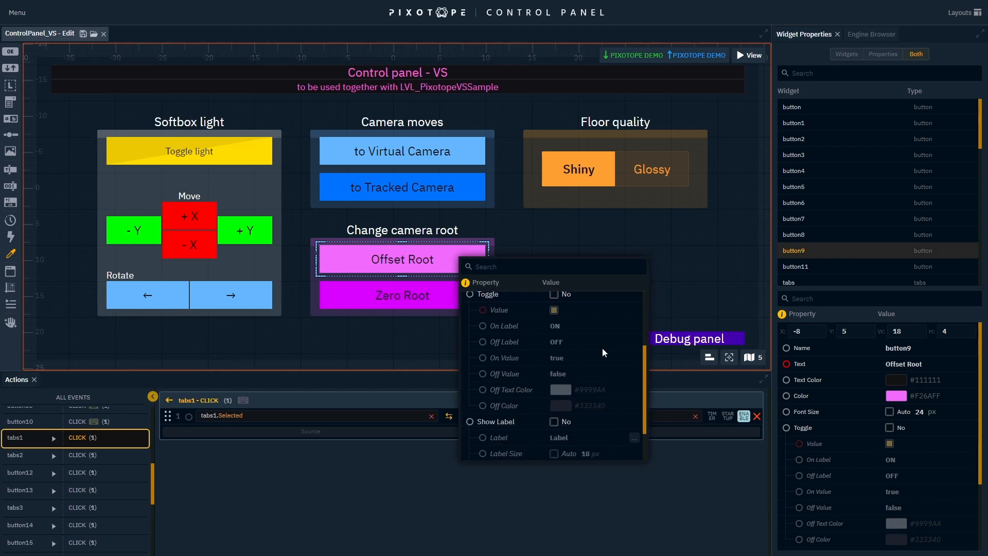
scroll(600, 352, "up", 4)
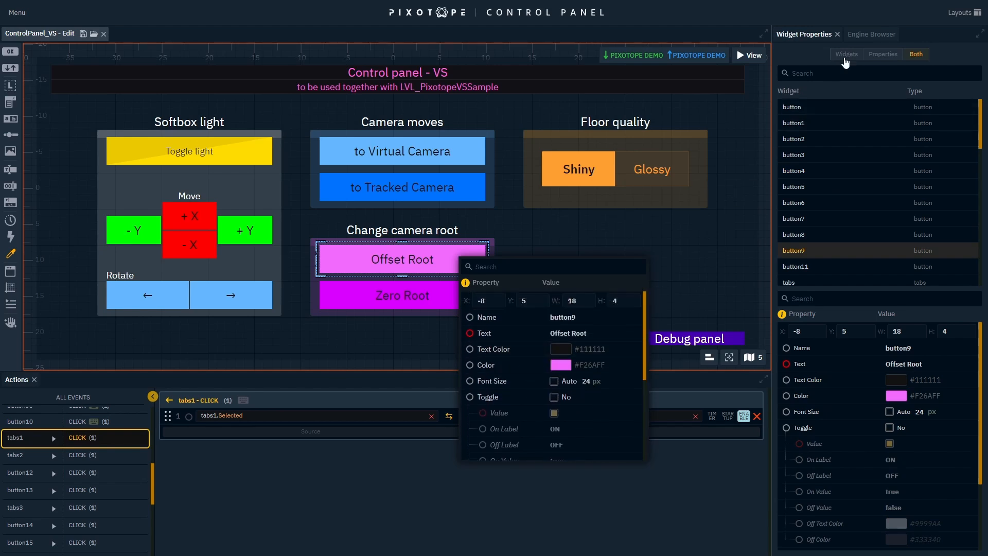
Browse the engine objects and examine the properties of D_PixotopeLogo
left_click(861, 35)
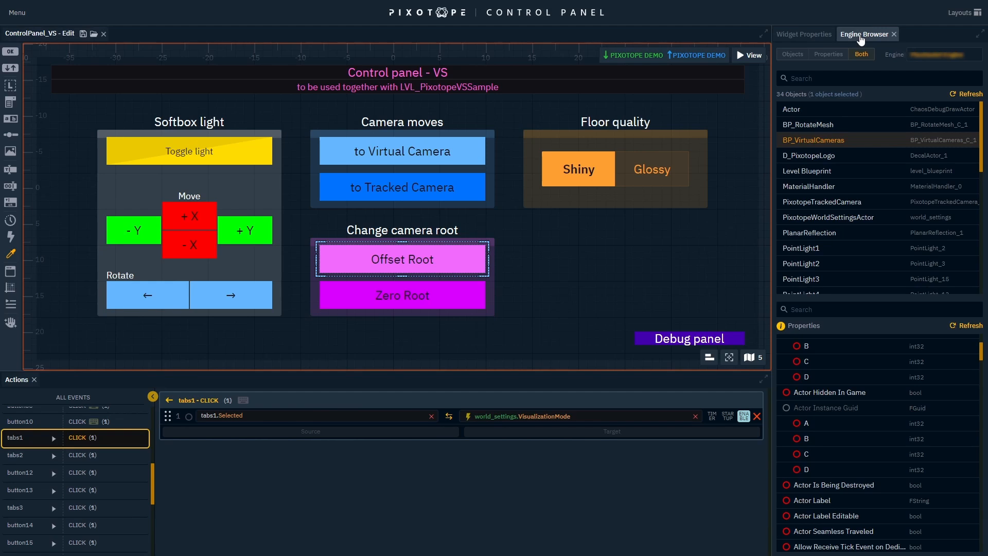
left_click(828, 156)
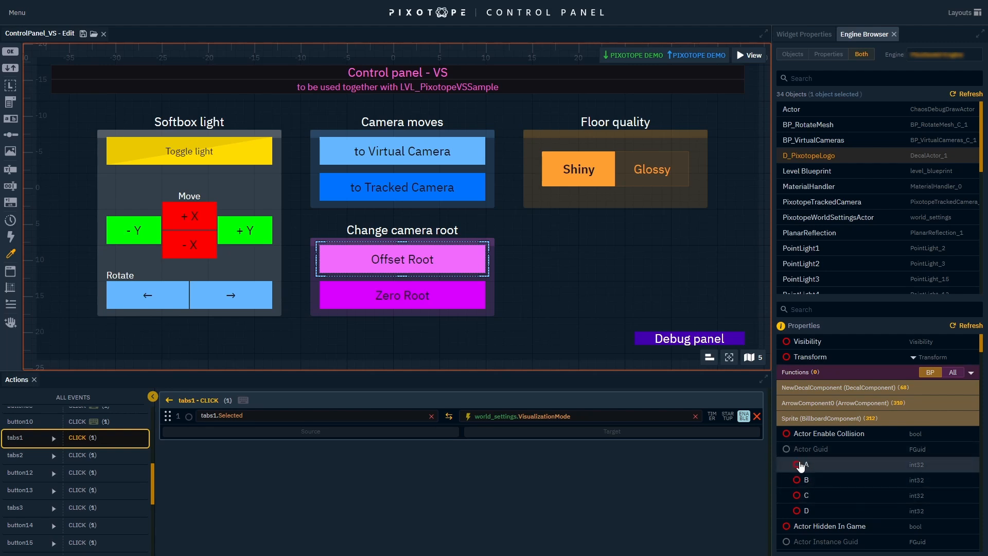
scroll(801, 466, "down", 3)
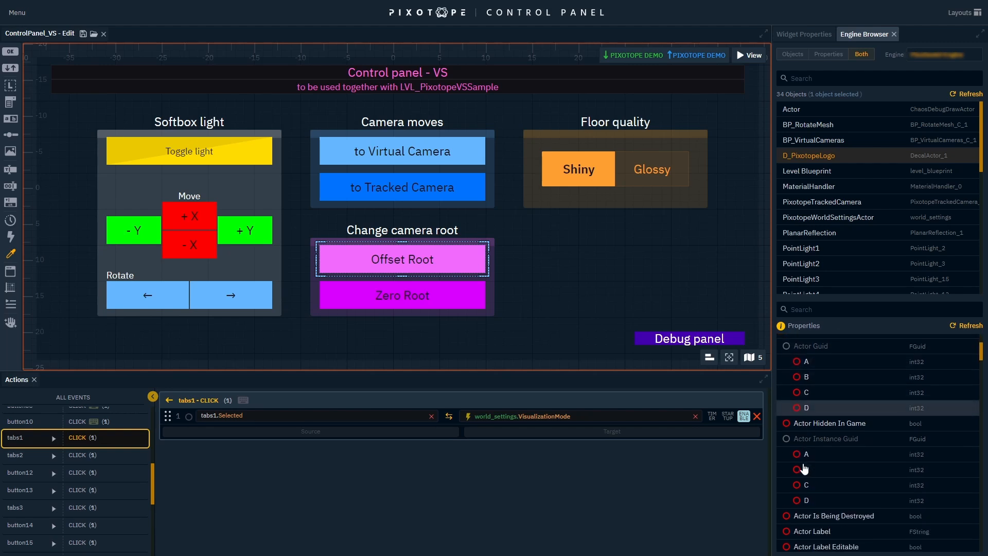
scroll(804, 468, "down", 5)
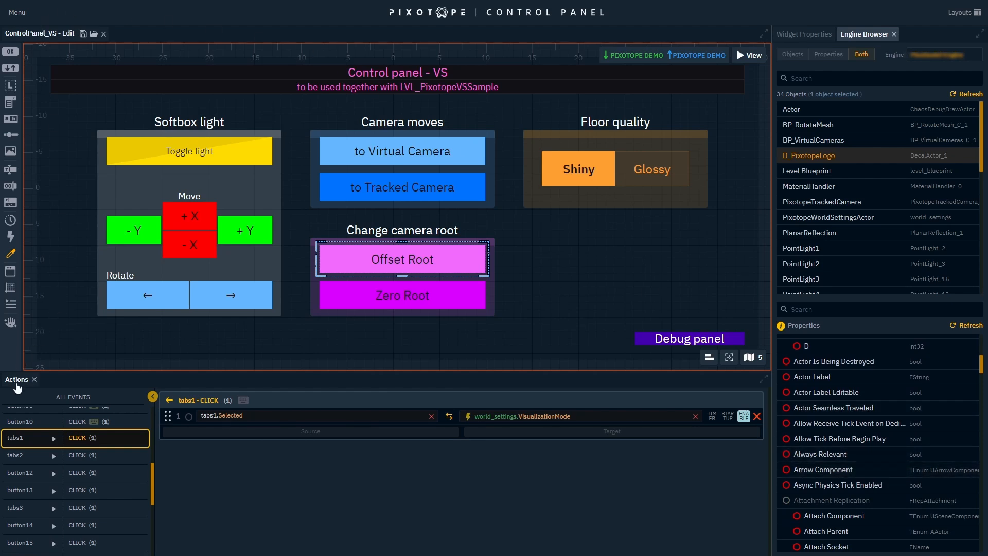
Dock the Actions panel as a tab beside the ControlPanel_VS editor and open the layout options
left_click_drag(17, 379, 196, 35)
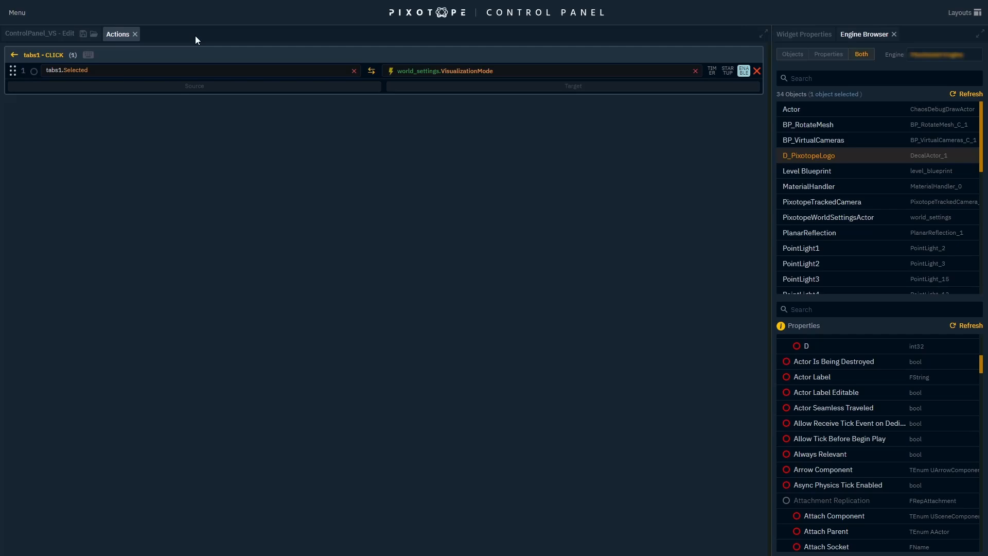
left_click(22, 35)
left_click(127, 35)
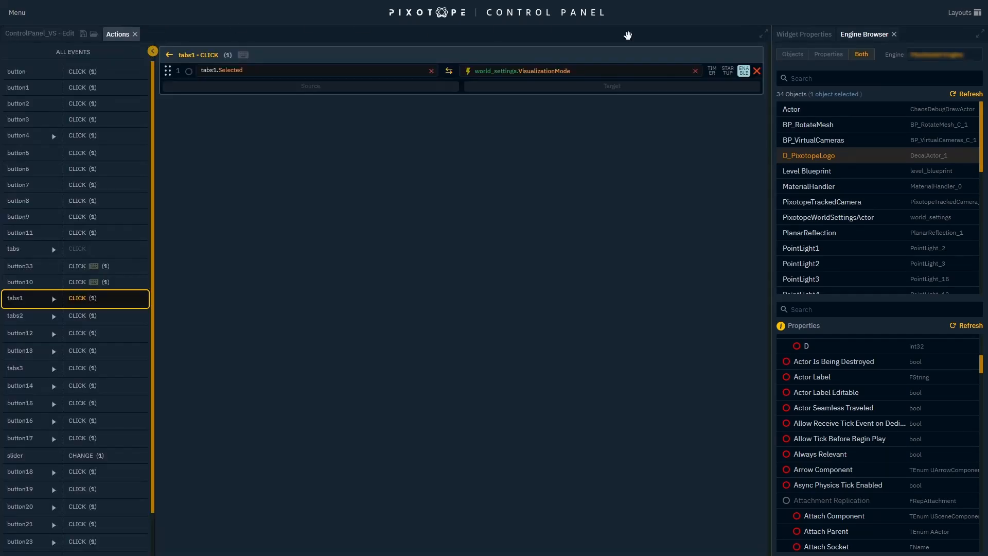
left_click(964, 14)
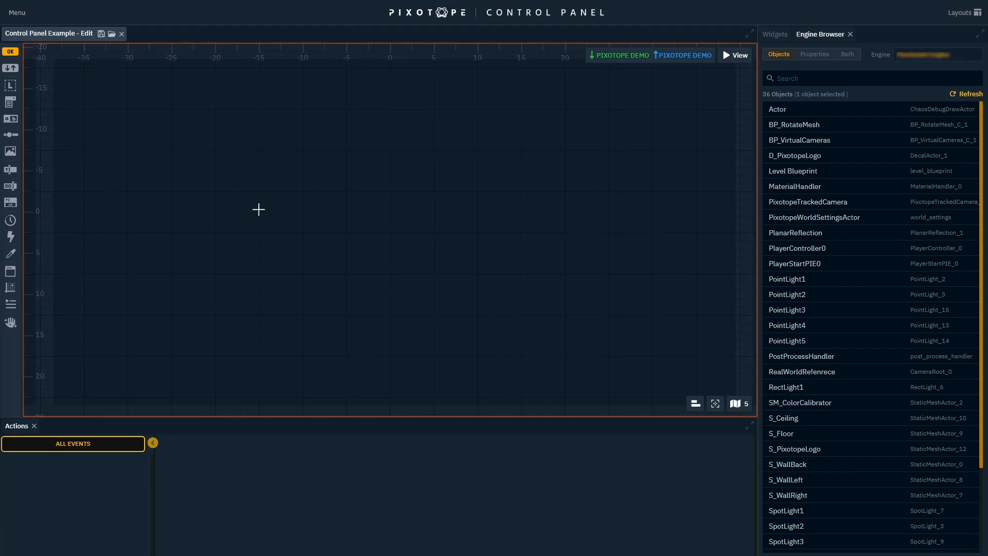
Add a Button widget about 15 by 5 grid units in the upper-left area of the empty Control Panel Example canvas
left_click(263, 212)
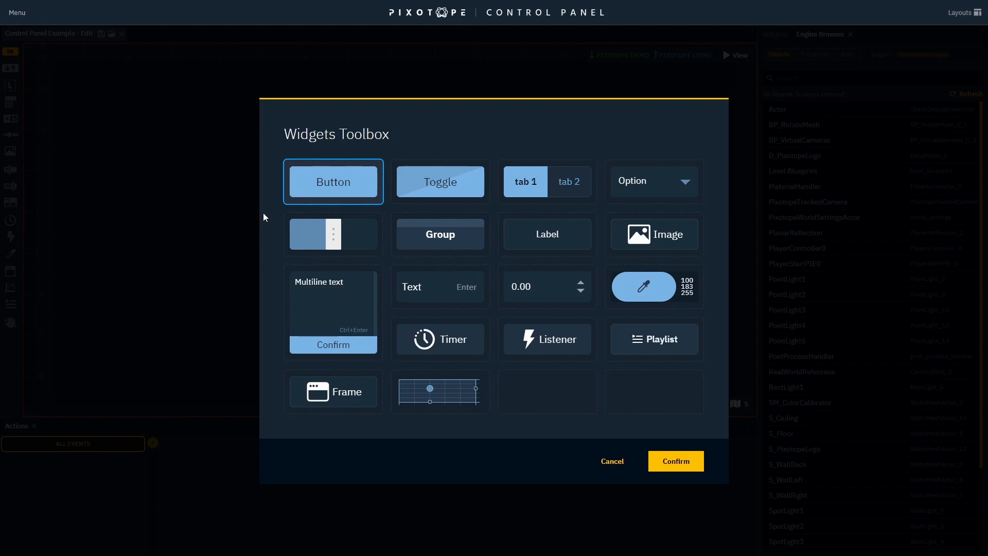
left_click(701, 469)
left_click_drag(128, 150, 261, 194)
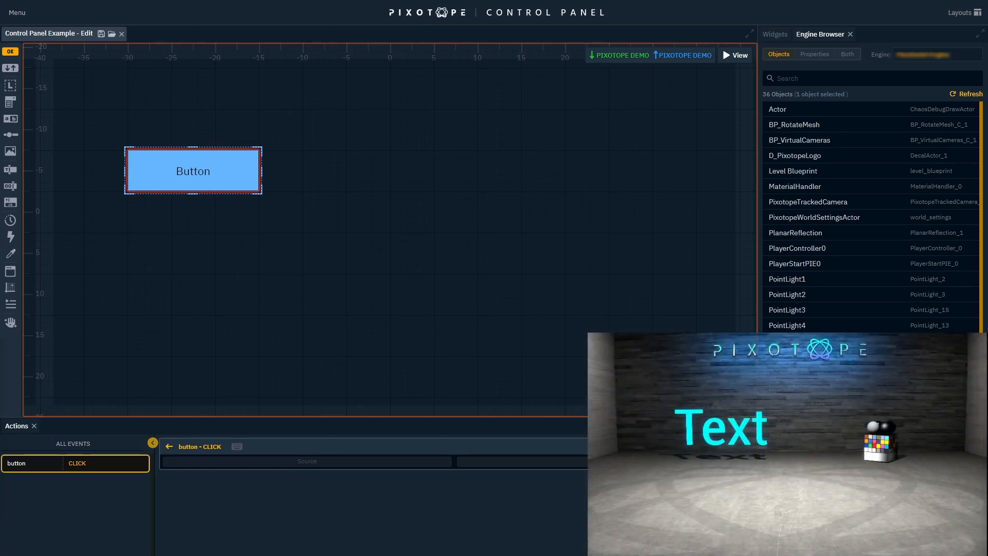
Turn the button on the canvas into a toggle by enabling its Toggle property
double_click(169, 165)
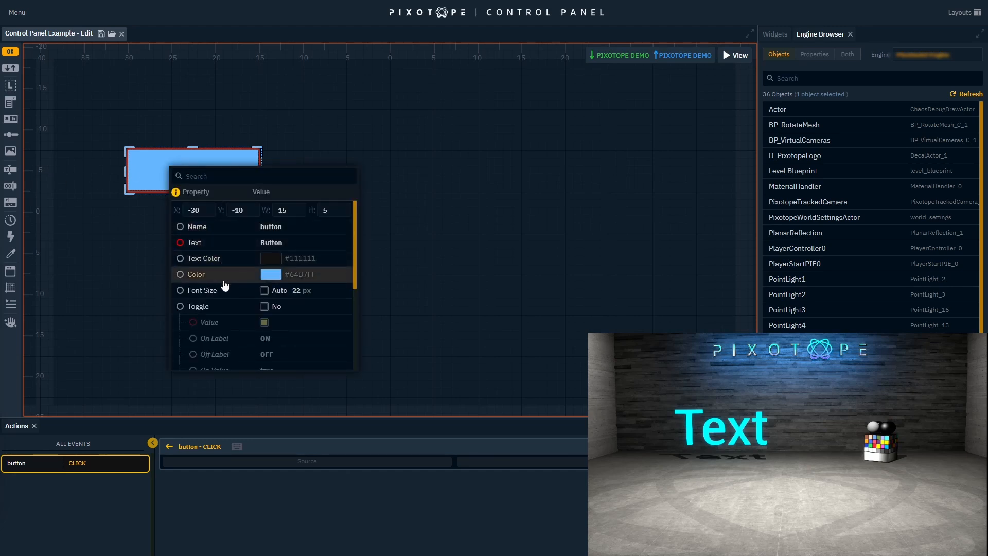
left_click(264, 307)
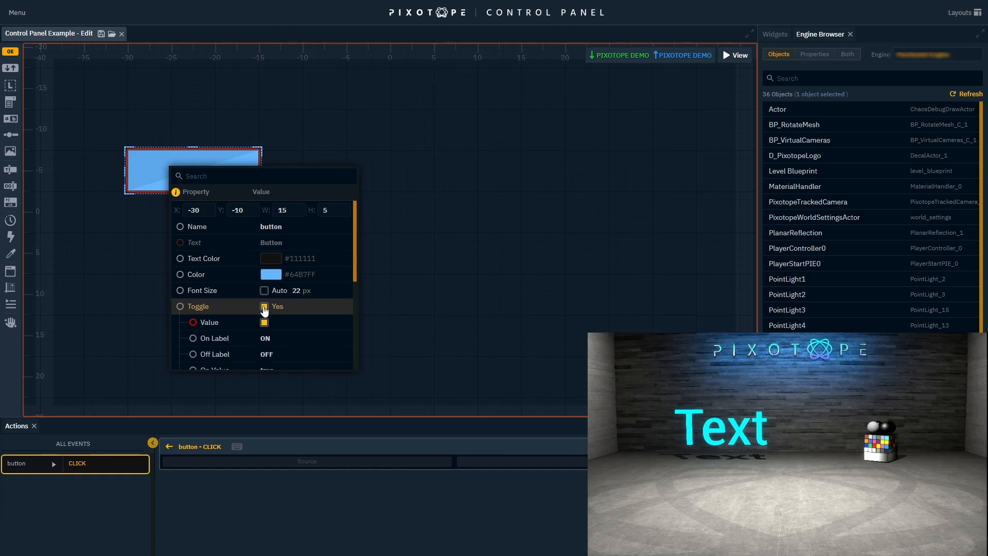
left_click(418, 246)
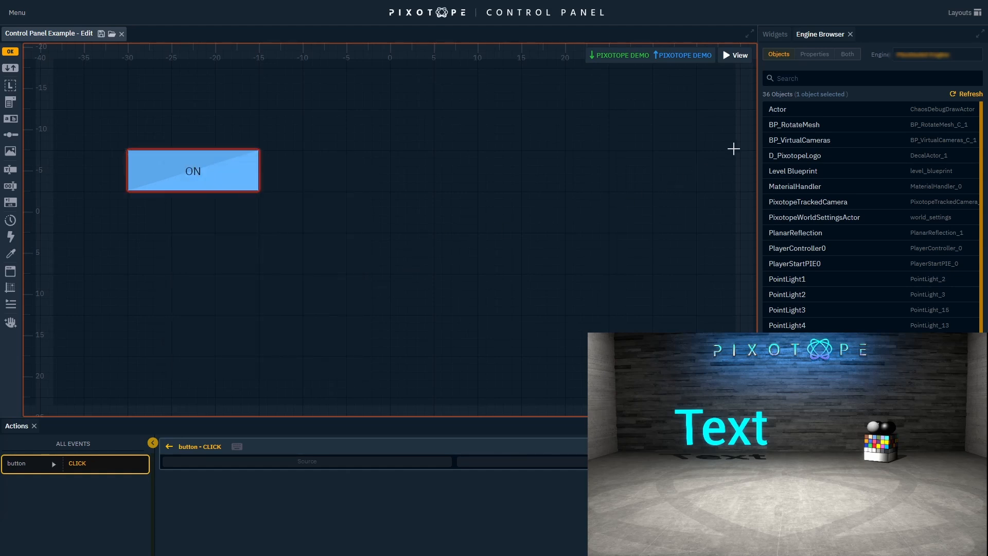
Find Text3DActor among the engine objects with "text" and link the button's value two-way to its Visibility property
left_click(800, 77)
type("te")
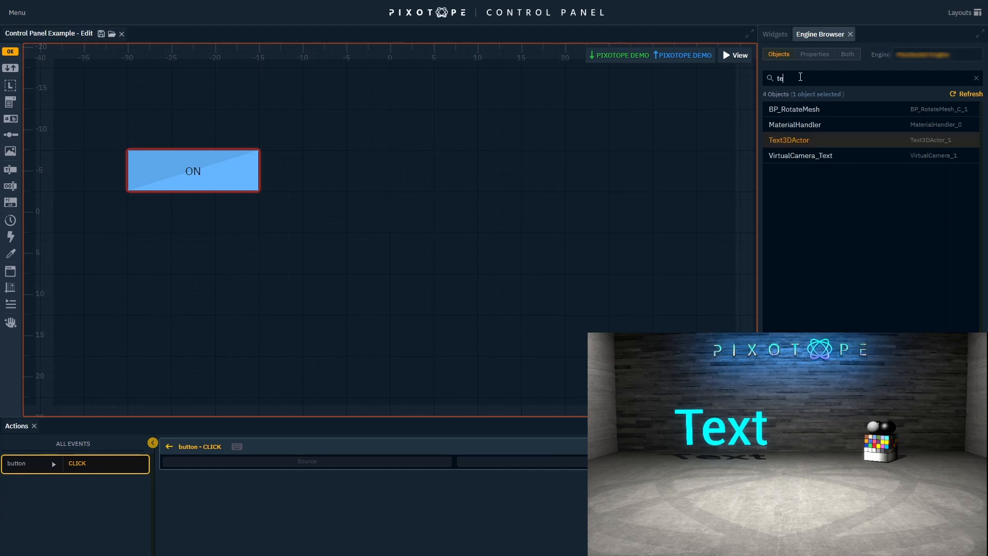
type("xt")
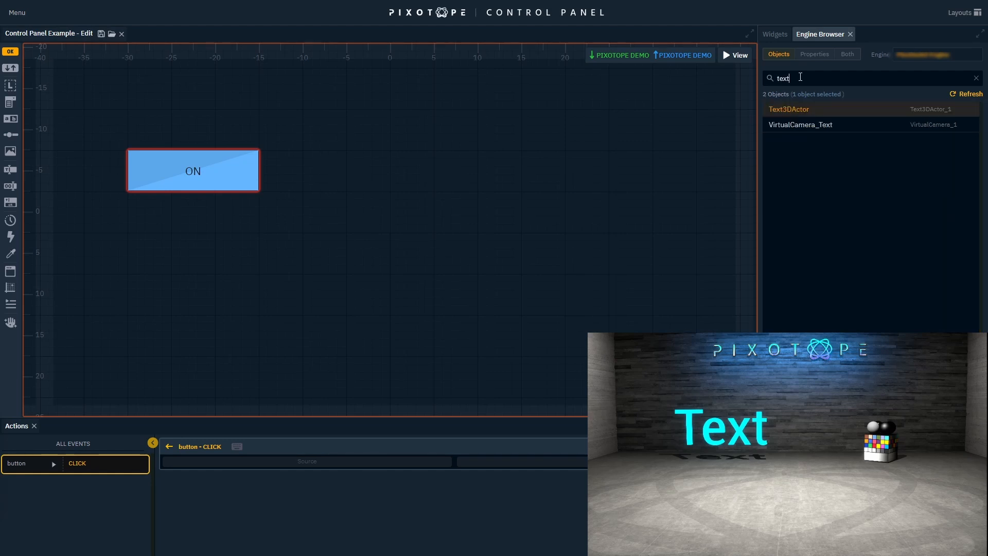
left_click(807, 55)
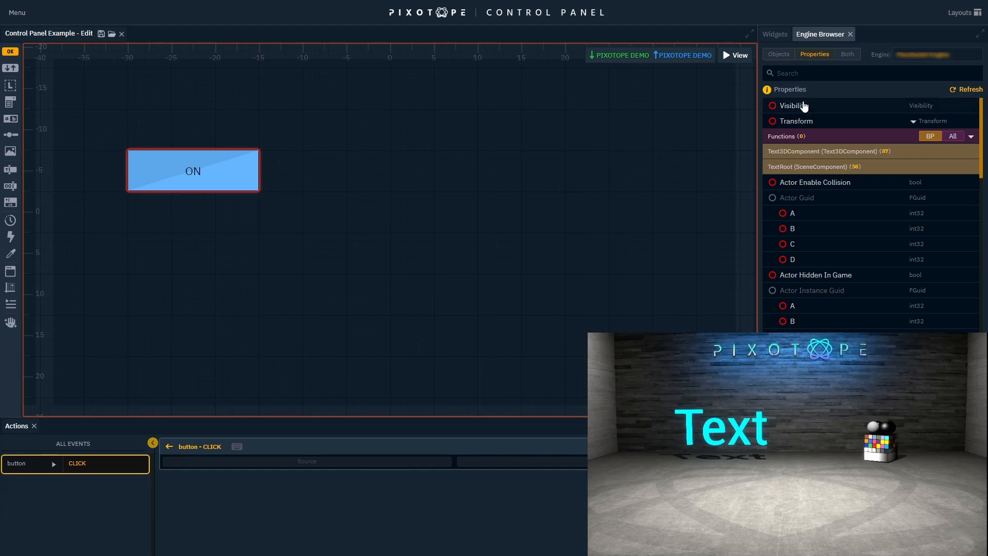
left_click_drag(801, 105, 496, 466)
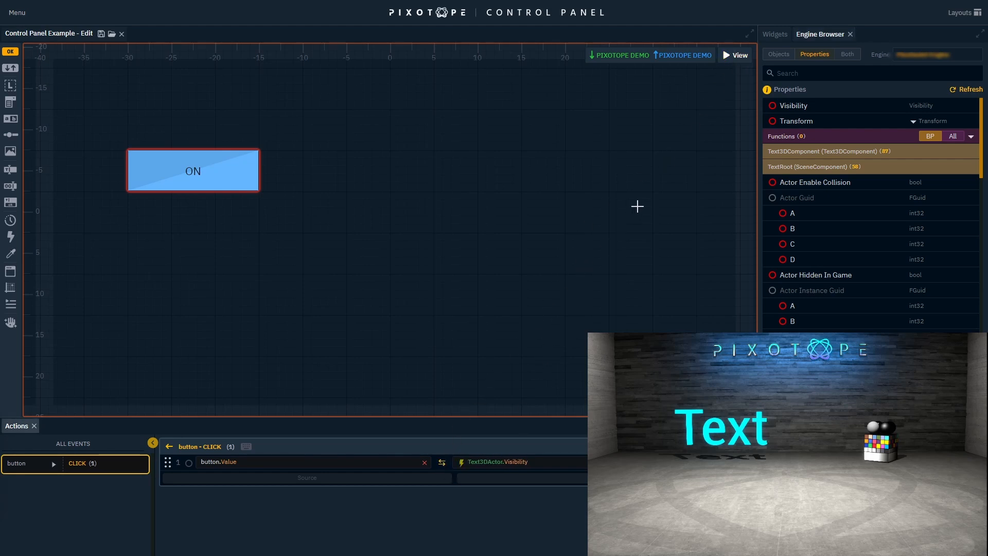
Test the ON/OFF toggle in view mode by switching it several times, and return to edit mode
left_click(738, 57)
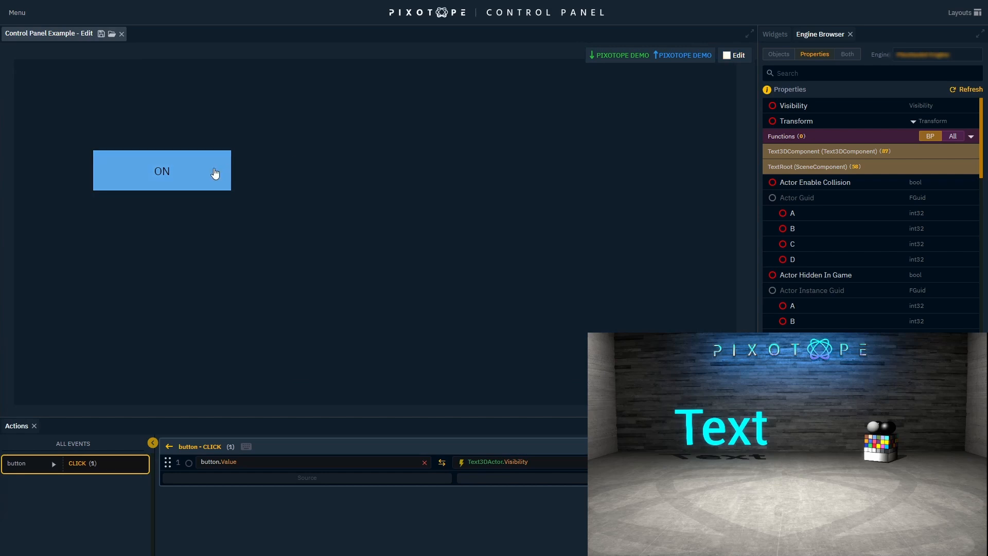
left_click(193, 178)
left_click(193, 178)
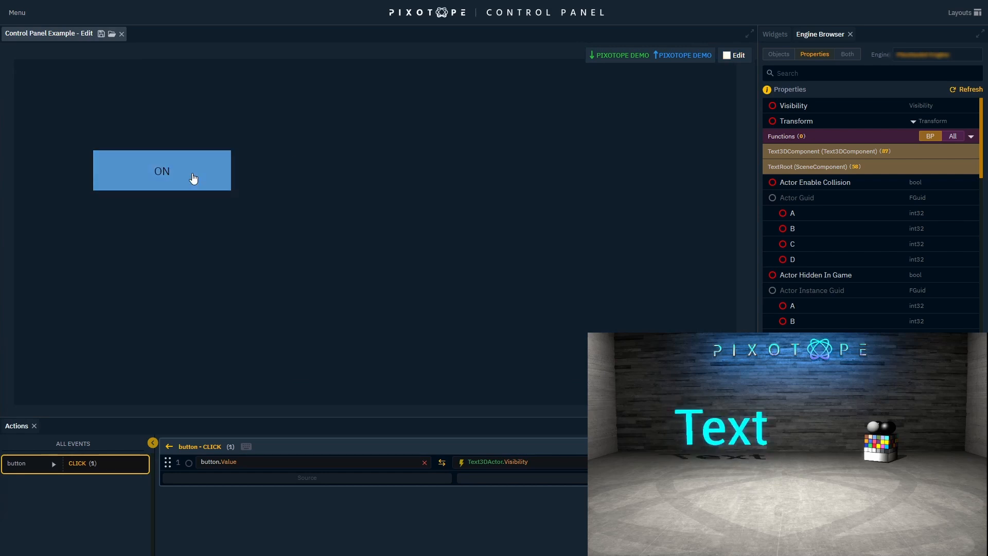
left_click(194, 178)
left_click(194, 178)
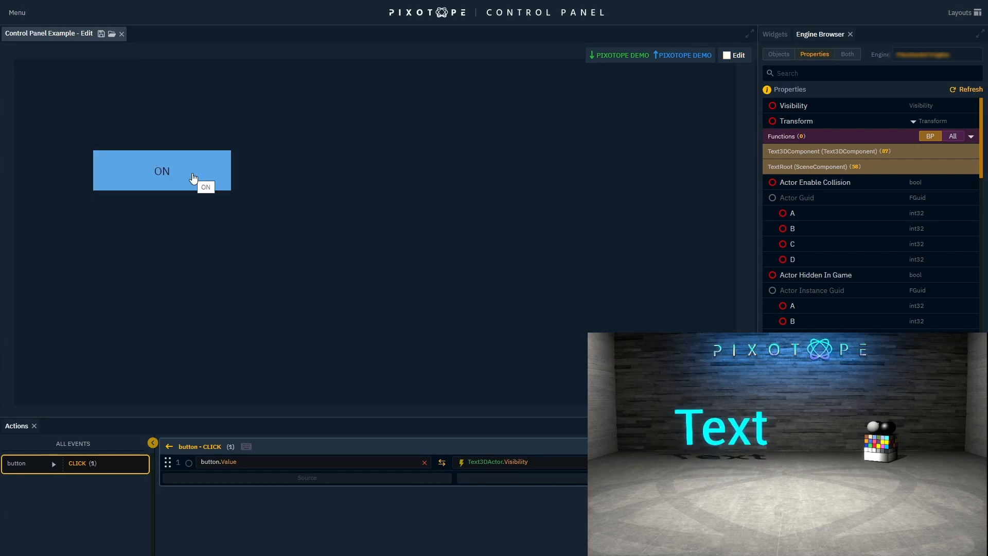
left_click(727, 56)
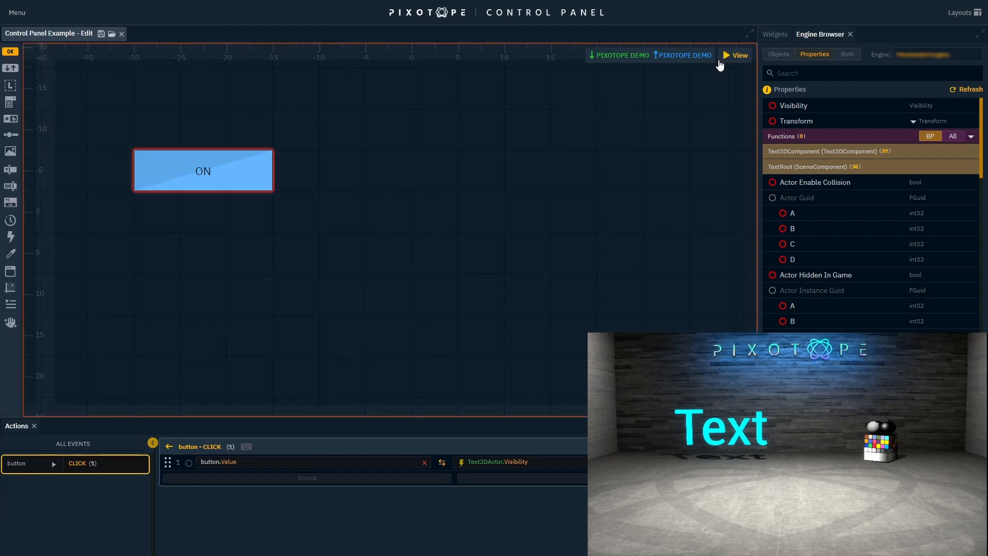
Add a single-line text input widget about 15 by 5 grid units below the toggle button
double_click(383, 211)
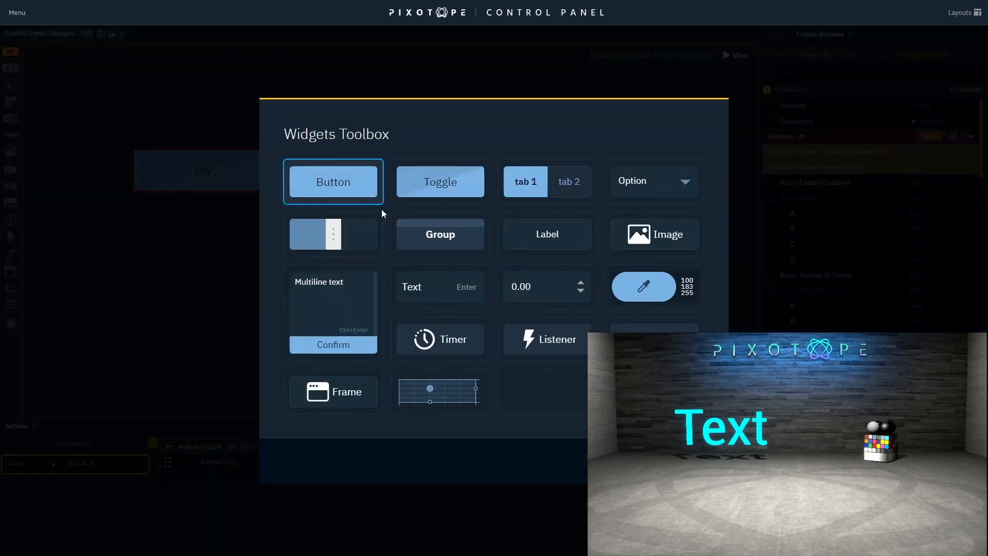
left_click(440, 289)
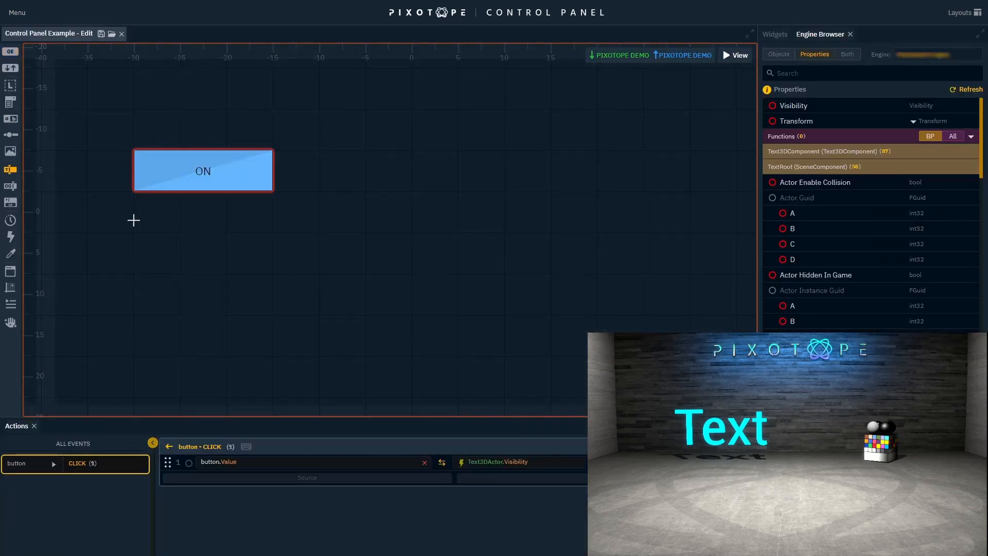
left_click_drag(135, 233, 272, 271)
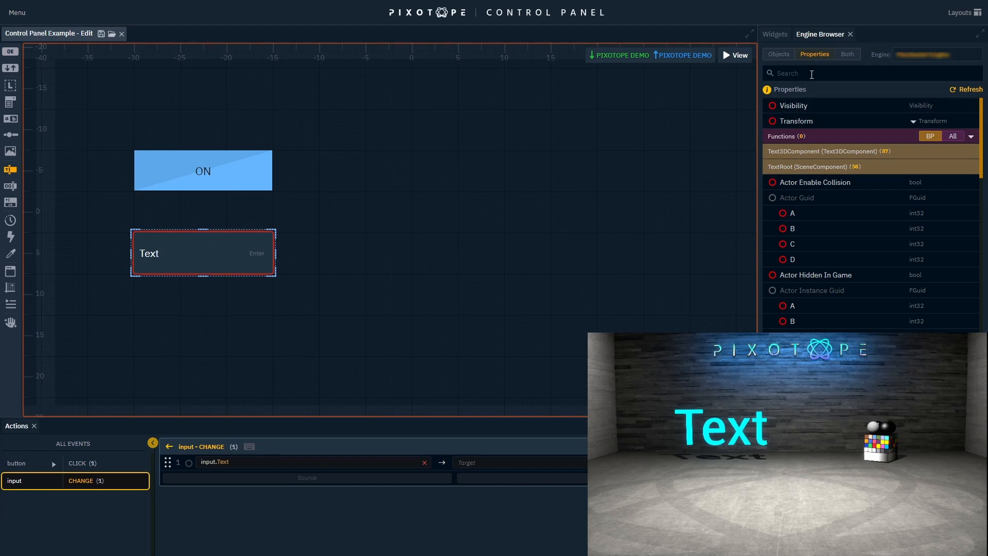
Find the Text property of Text3DActor's Text3DComponent with "text" and set it as the target of the input's text
left_click(812, 73)
type("text")
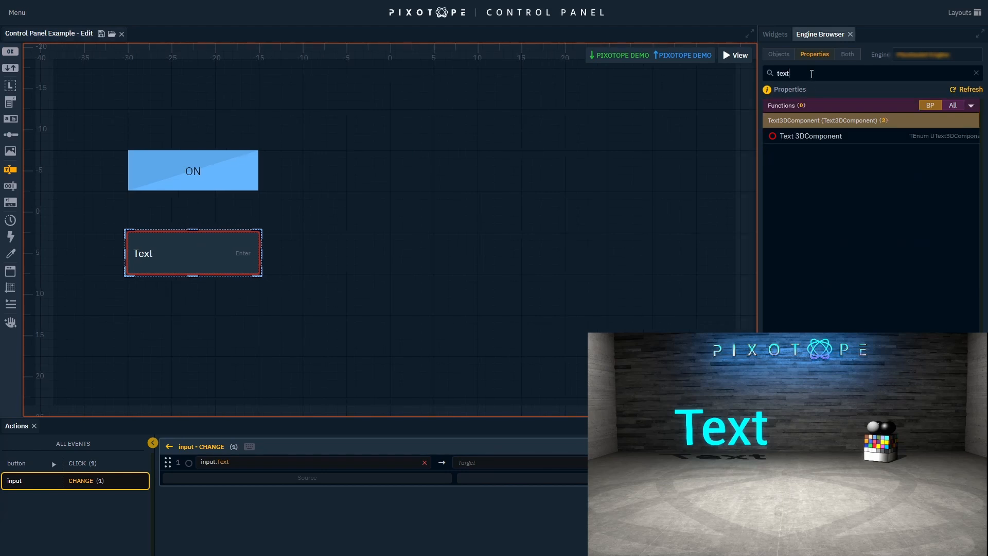
left_click(827, 121)
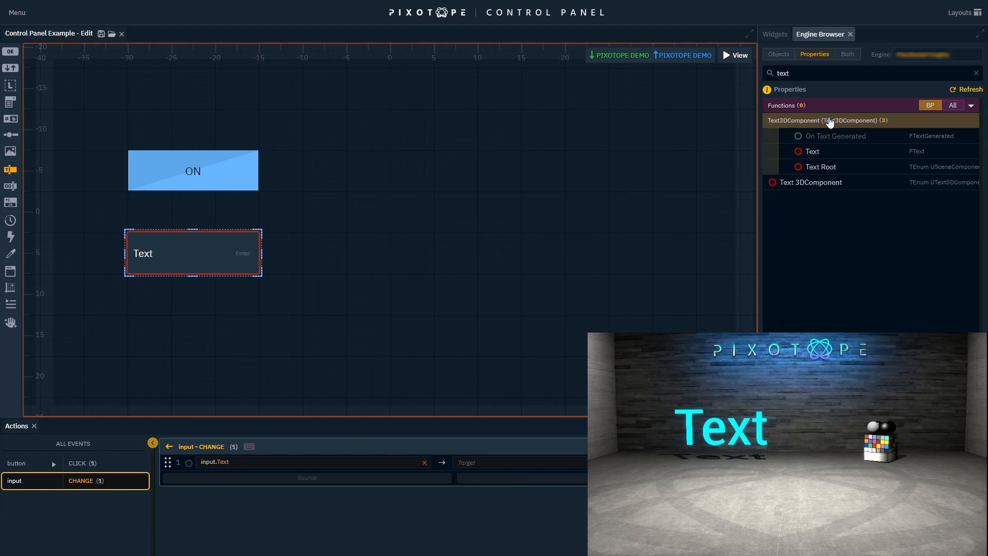
left_click_drag(835, 148, 504, 465)
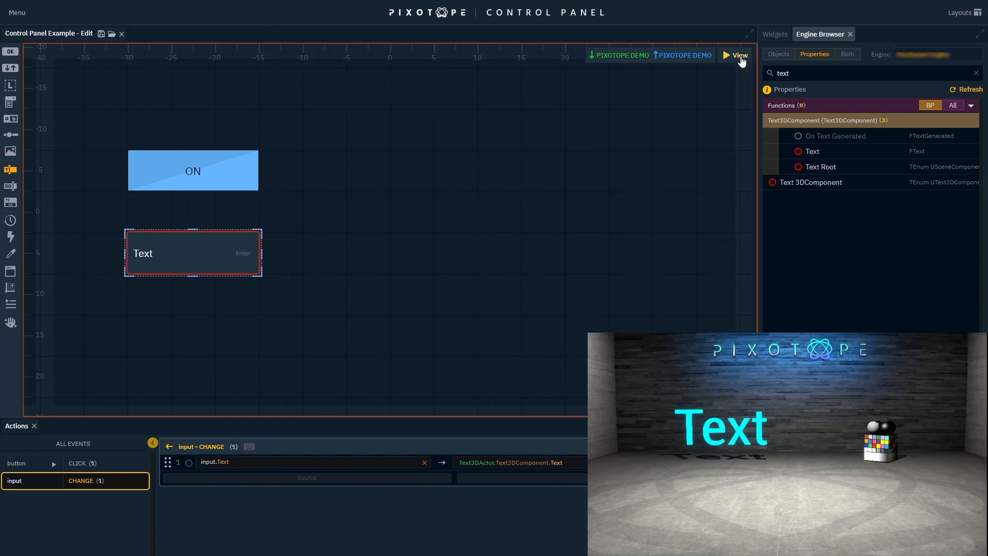
Switch to view mode and submit "Hello!" in the text input
left_click(738, 56)
left_click(160, 249)
type("Hello!")
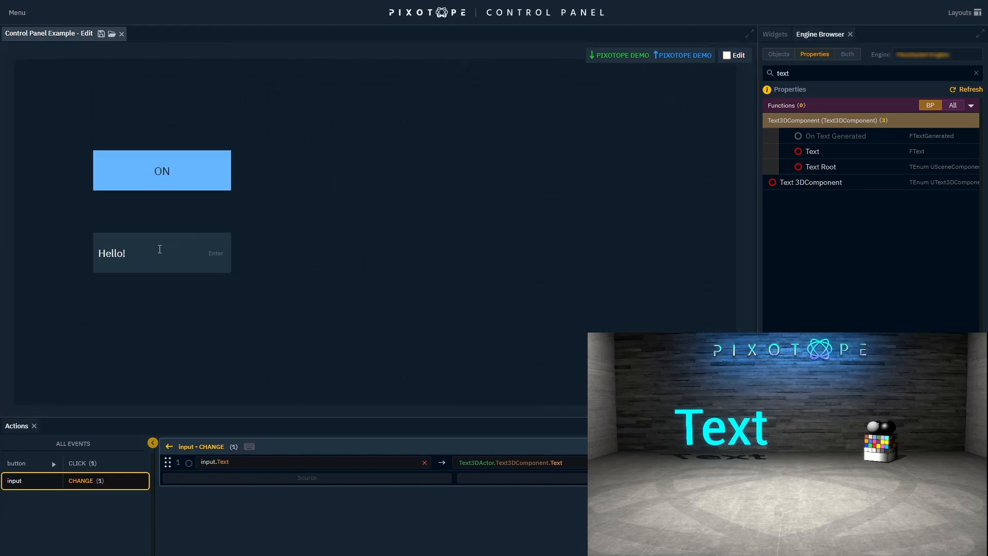
key("Return")
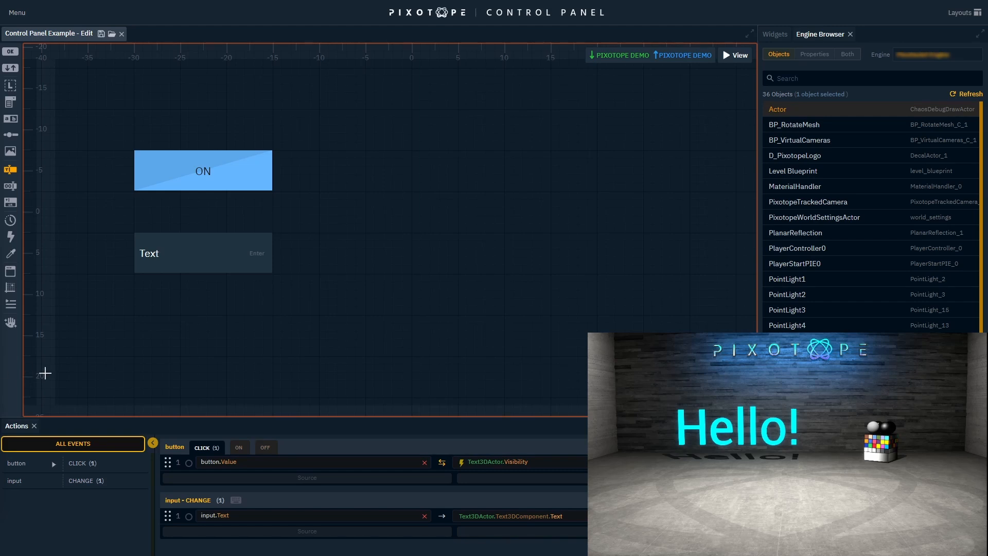
Add a slider about 15 by 4 grid units beside the toggle button and link its value to BP_RotateMesh's Rotation Degrees
left_click(16, 136)
left_click_drag(322, 150, 459, 185)
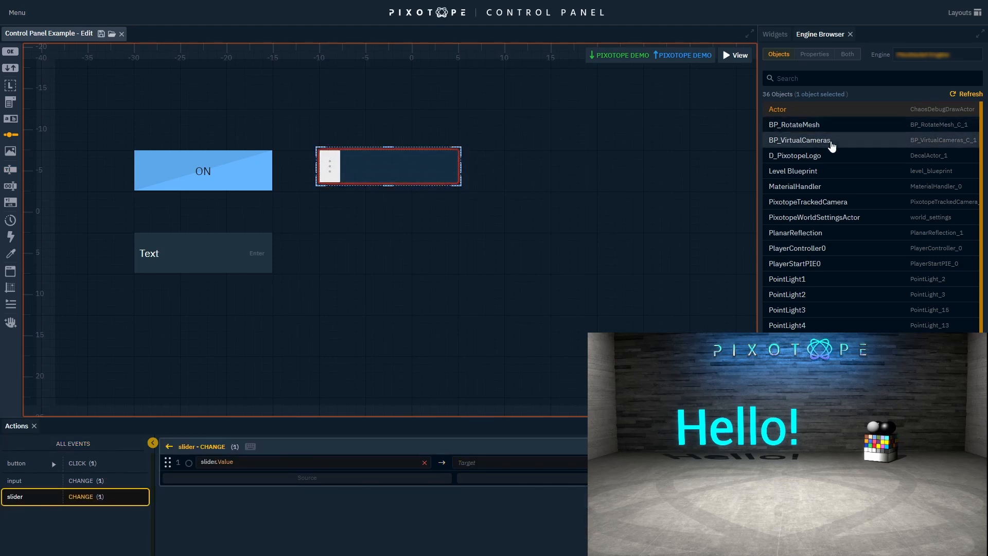
left_click(831, 126)
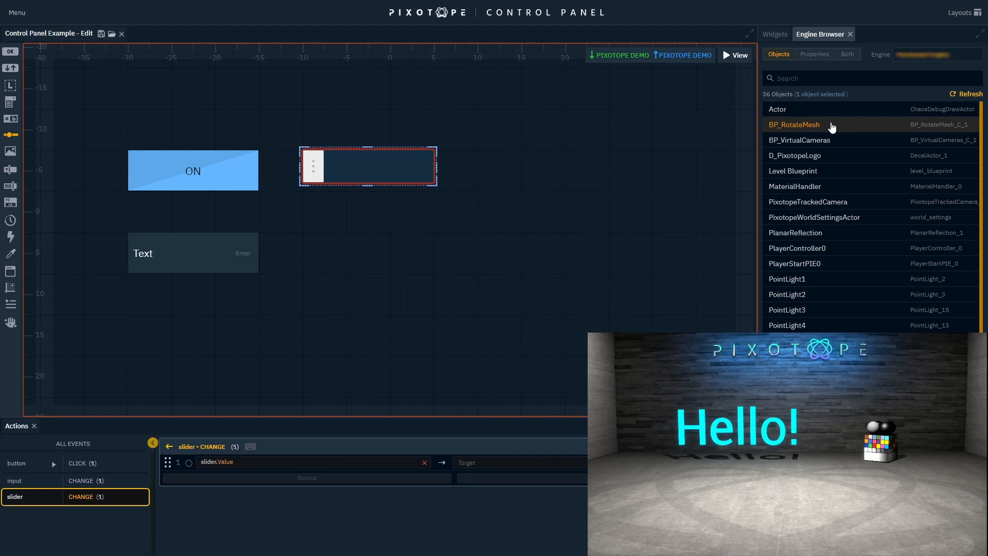
left_click(813, 55)
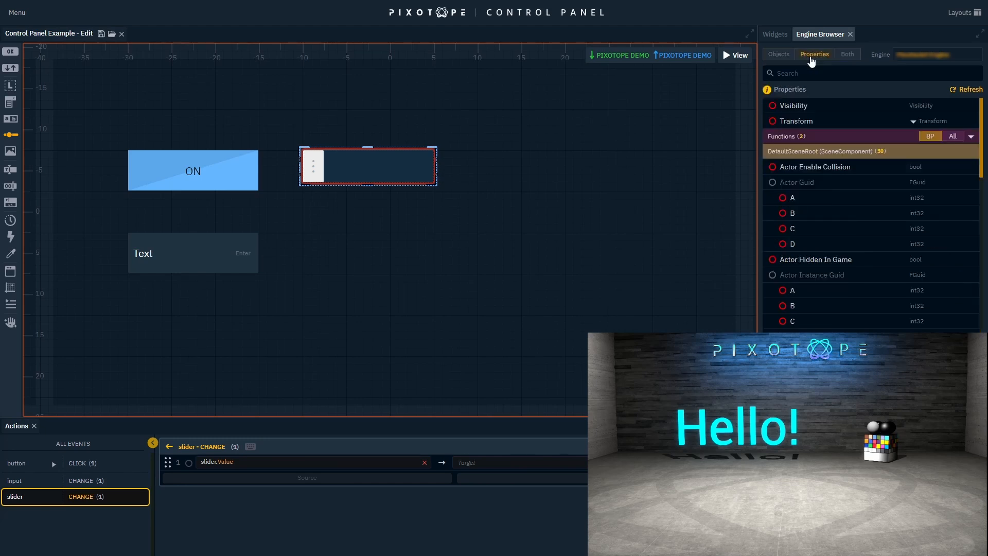
left_click(817, 70)
type("rota")
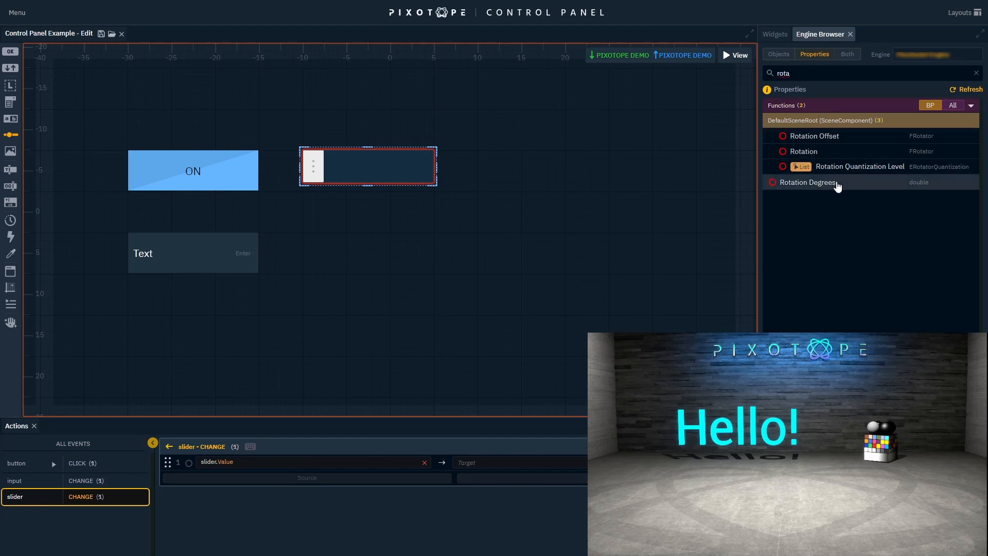
left_click_drag(837, 185, 538, 467)
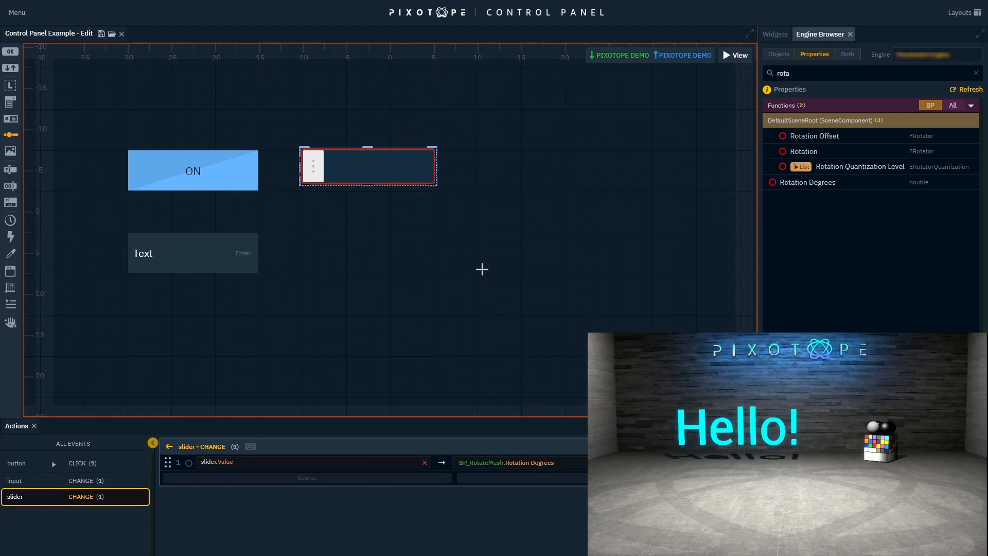
Set the slider's Max to 10 and make its link to Rotation Degrees two-way
right_click(410, 171)
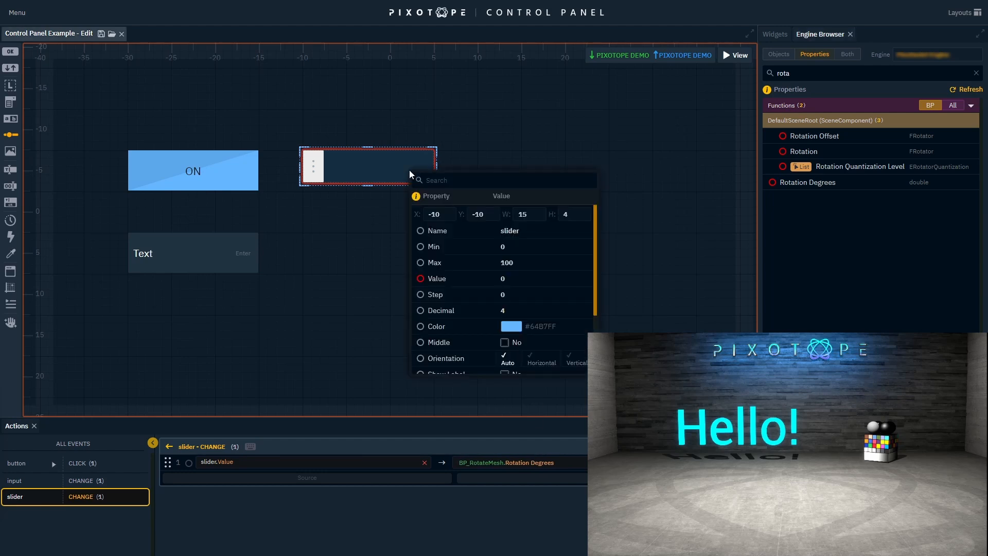
left_click(528, 264)
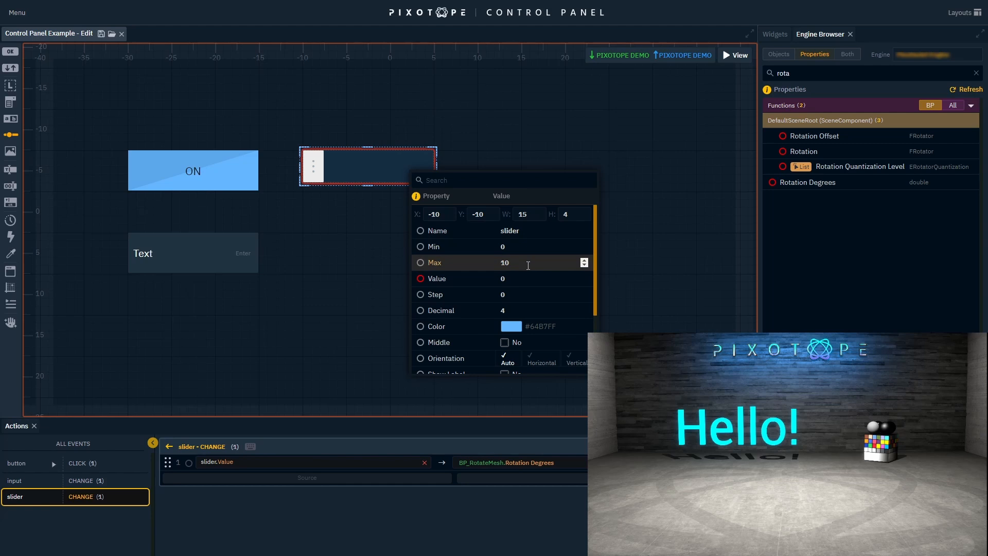
key("Return")
left_click(397, 346)
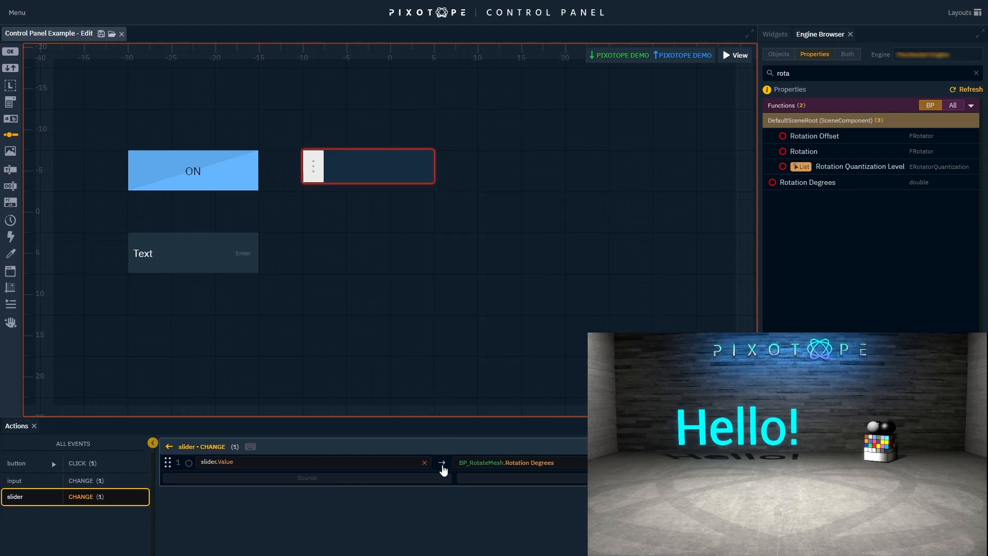
left_click(443, 464)
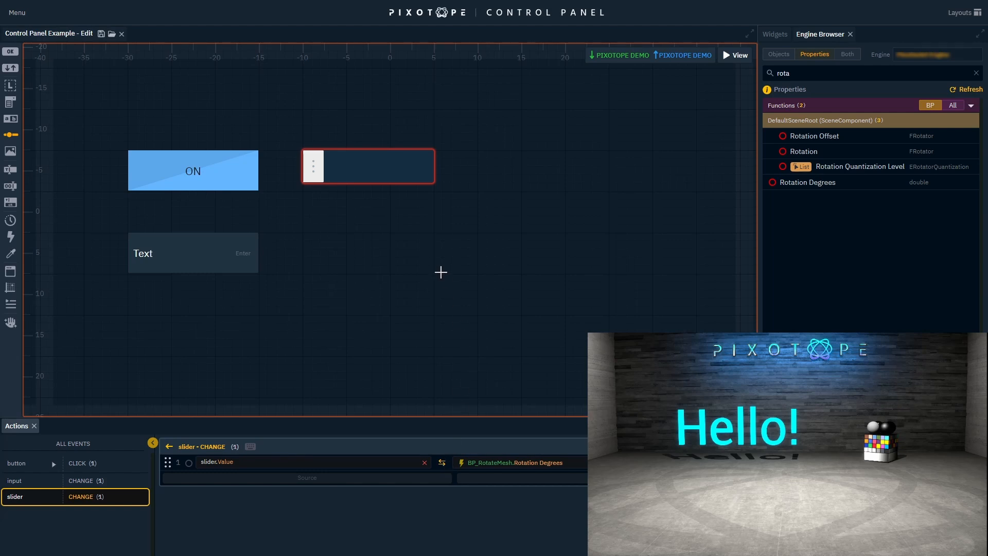
Add a number widget about 7 by 4 grid units beside the slider and link its value two-way to BP_RotateMesh's Rotation Degrees
right_click(418, 244)
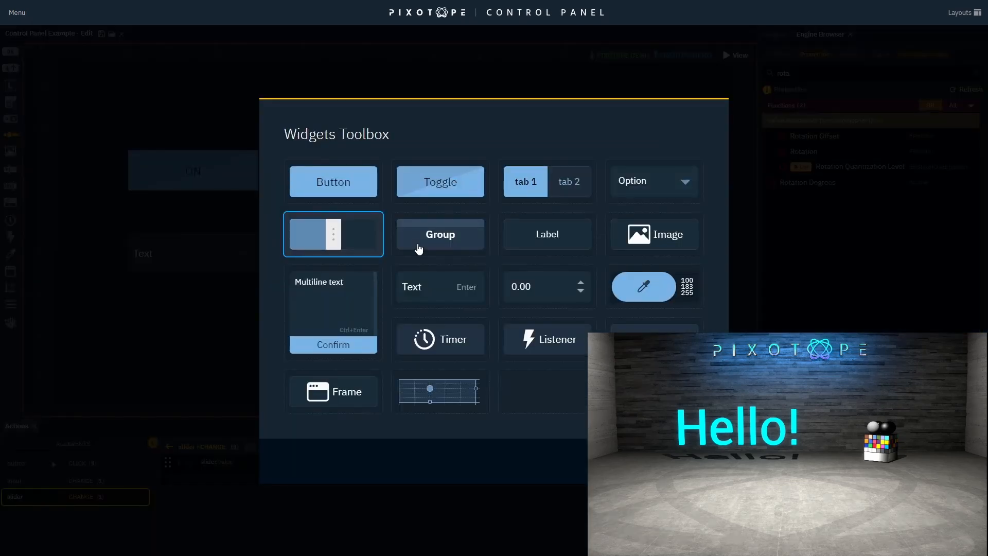
left_click(549, 283)
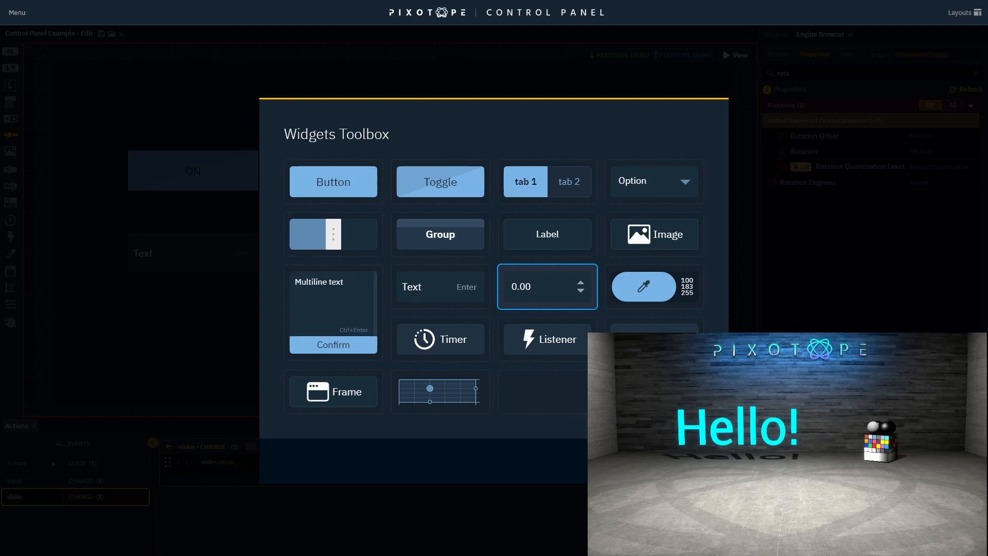
key("Return")
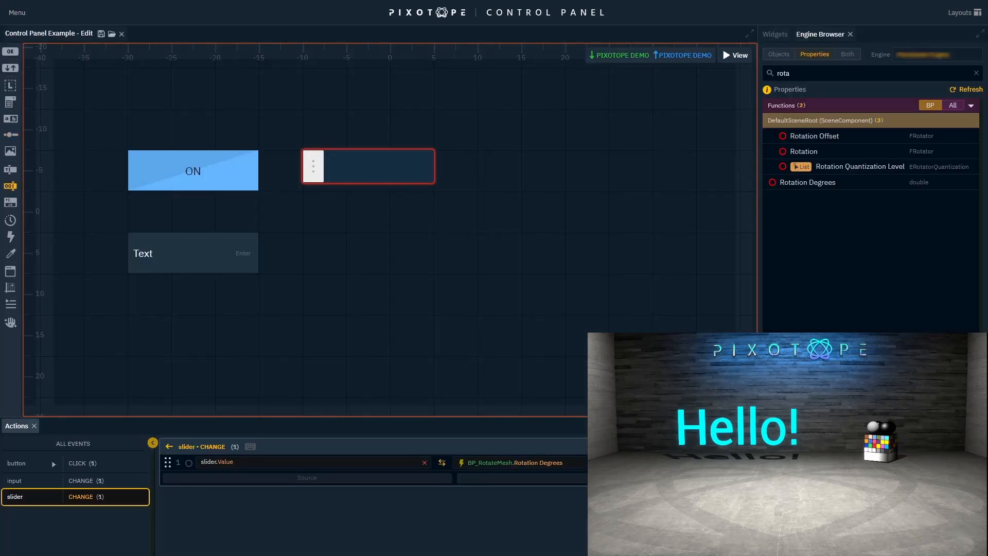
mouse_move(452, 150)
left_mouse_down()
mouse_move(498, 183)
mouse_move(513, 170)
left_mouse_up()
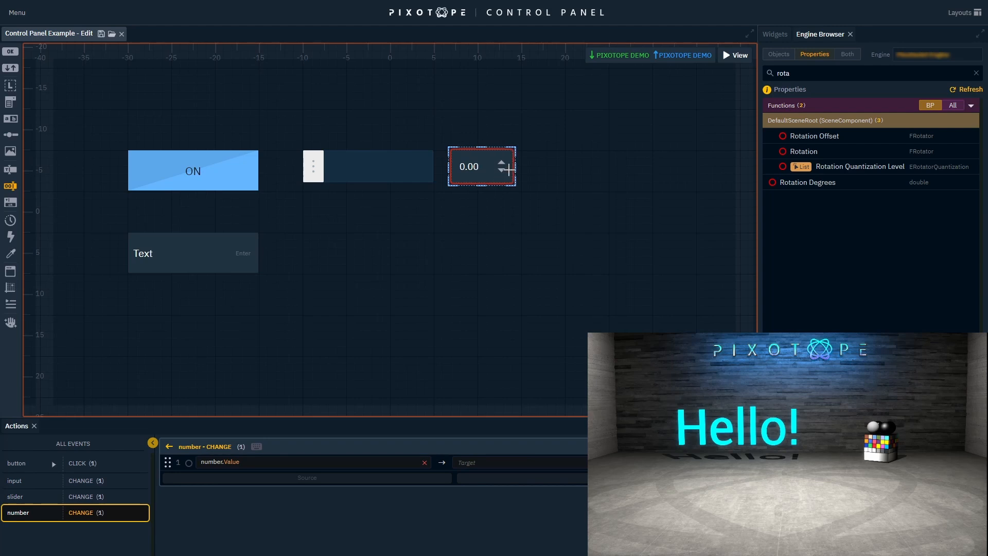
left_click_drag(787, 183, 503, 463)
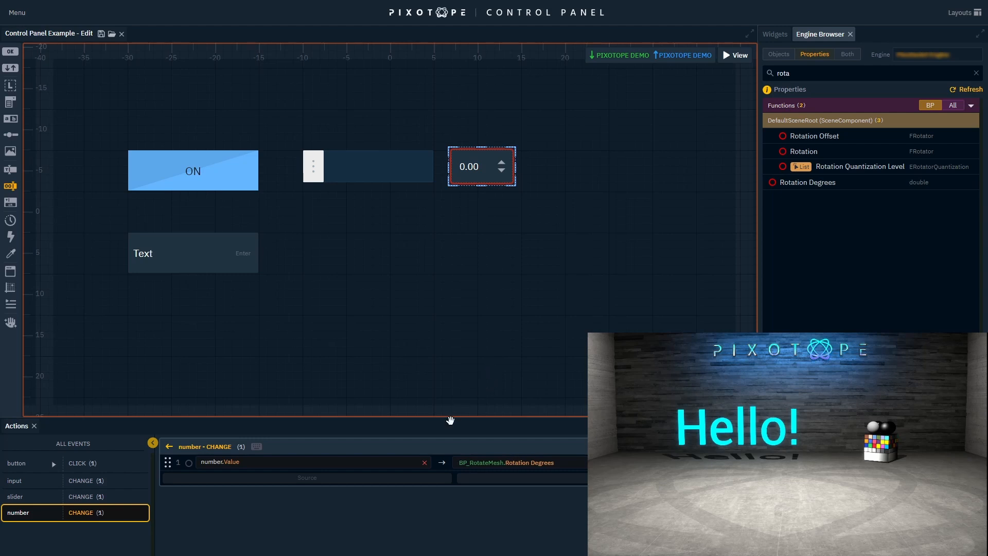
left_click(441, 464)
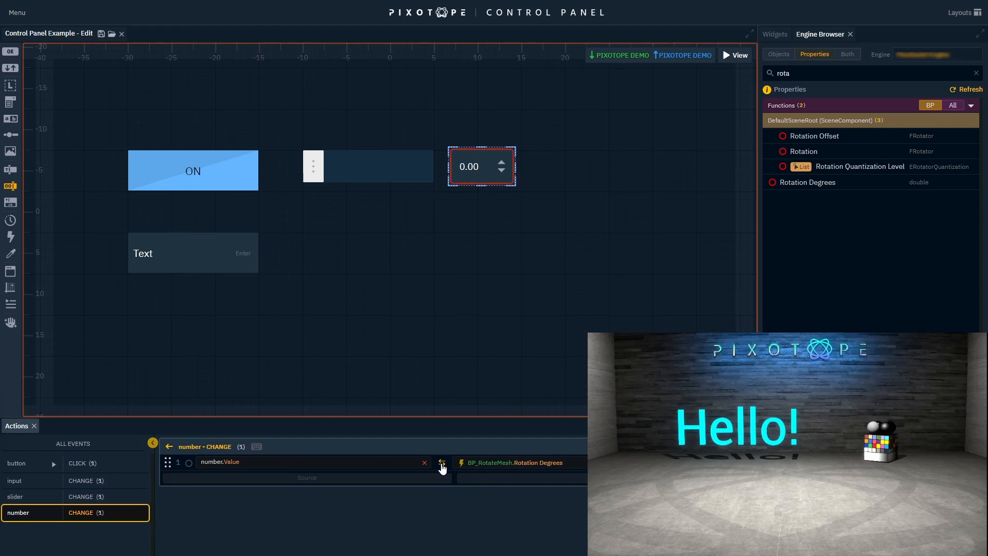
Add a listener widget about 7 by 5 grid units directly above the number widget
double_click(406, 283)
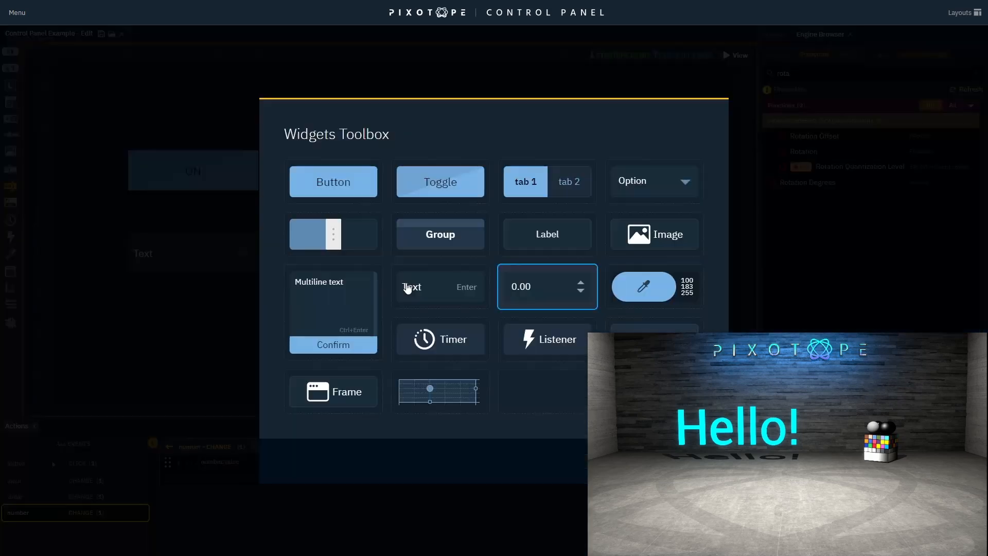
left_click(525, 340)
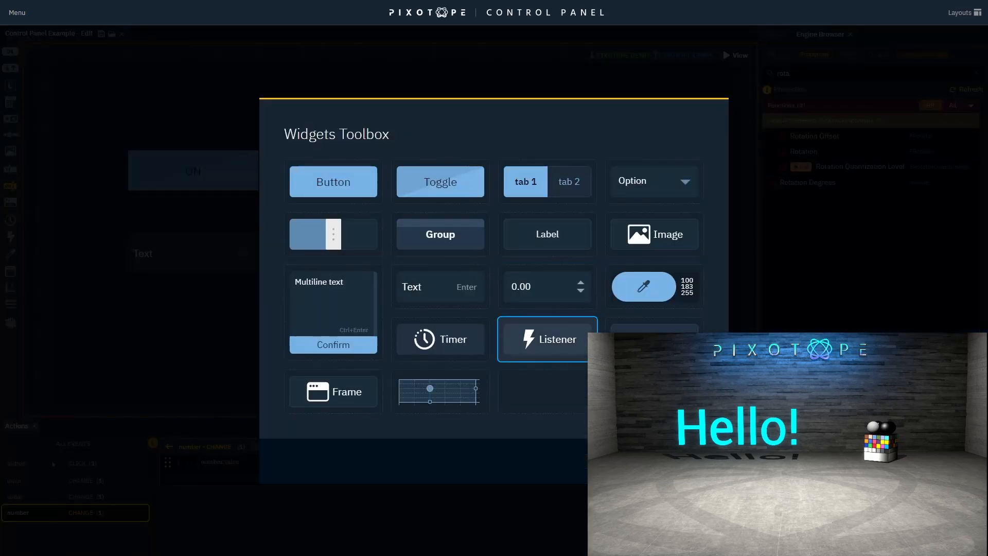
left_click_drag(453, 101, 515, 143)
Add a label about 15 by 5 grid units above the slider and link the slider's Value to the label's Text
double_click(515, 142)
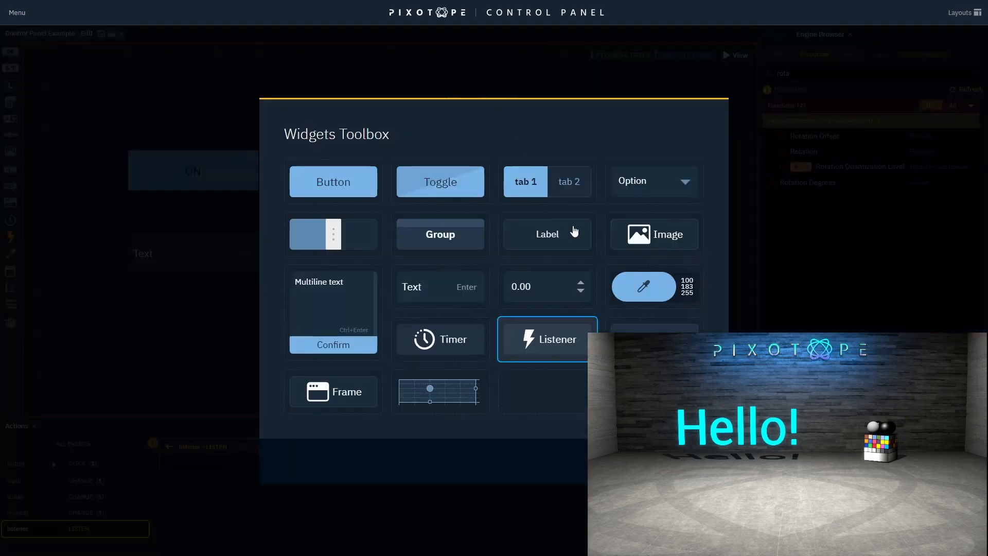
left_click(568, 228)
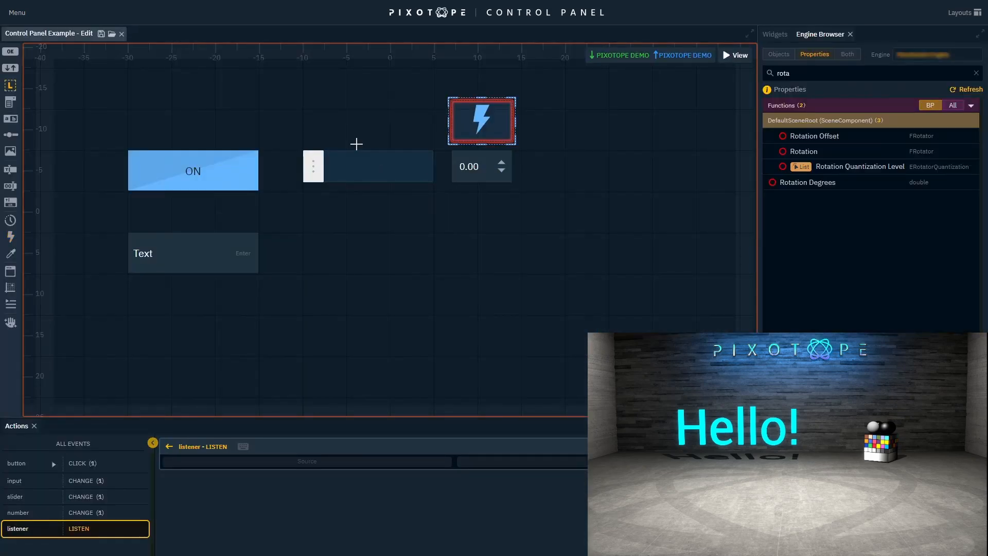
left_click_drag(302, 101, 430, 139)
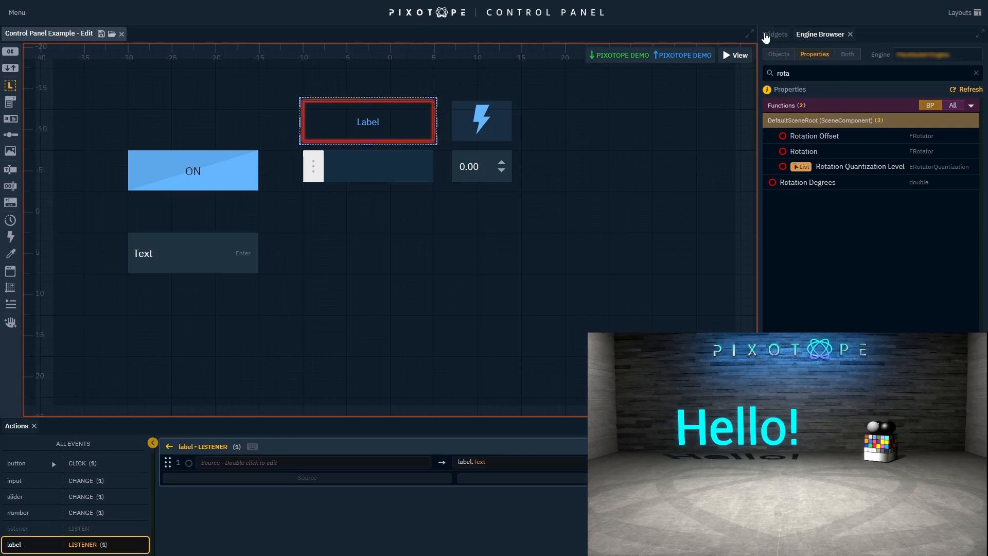
left_click(769, 34)
left_click(403, 162)
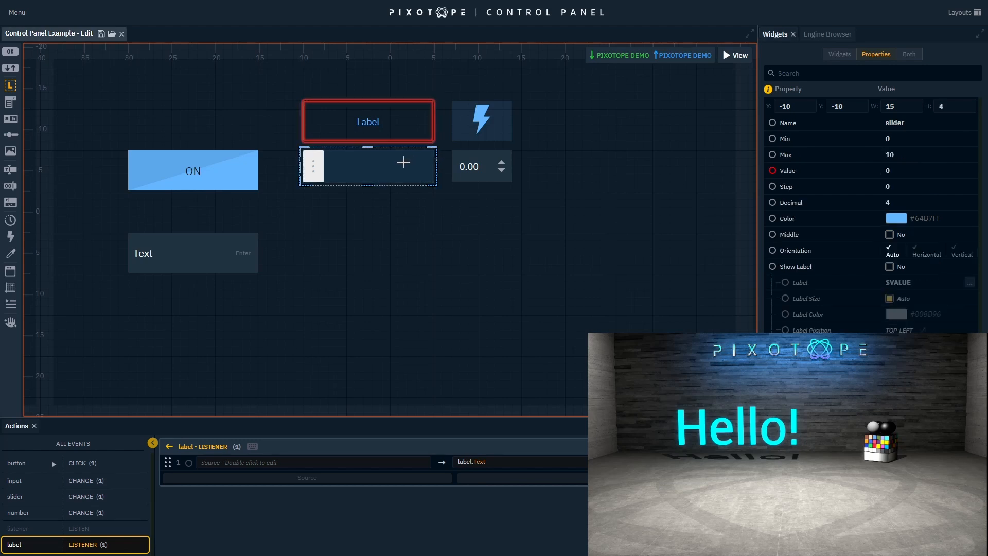
left_click_drag(806, 177, 326, 465)
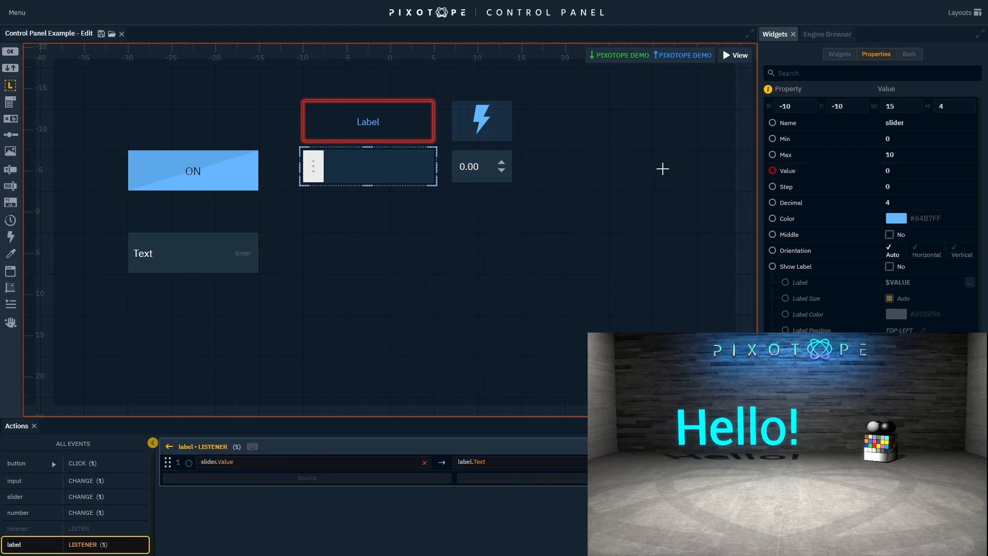
Test the slider with its linked label in view mode, and return to edit mode
left_click(739, 58)
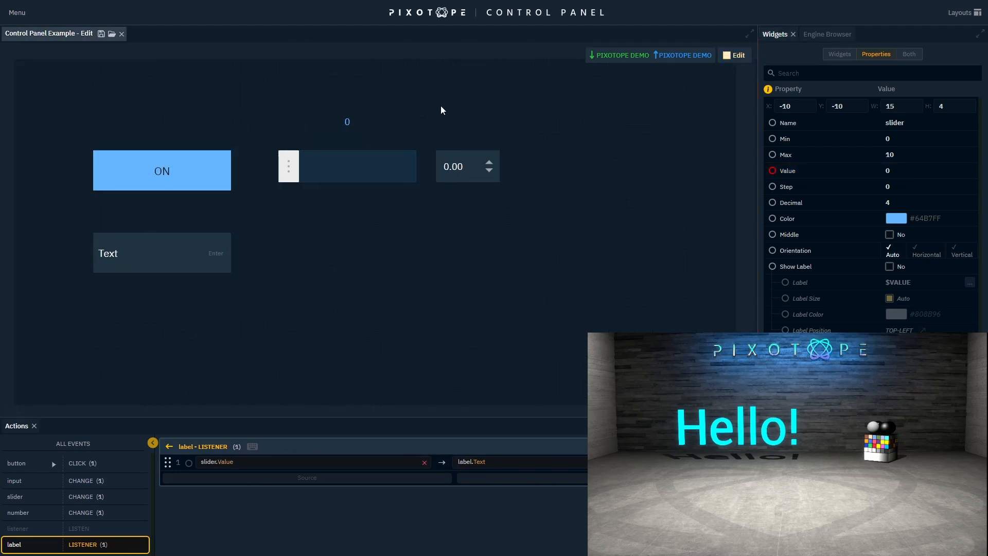
mouse_move(286, 156)
left_mouse_down()
mouse_move(389, 158)
mouse_move(271, 160)
left_mouse_up()
left_click(726, 57)
Add a 5 by 5 timer below the number widget and make its INTERVAL event call BP_RotateMesh's Rotate Calibration Cube function
key("Tab")
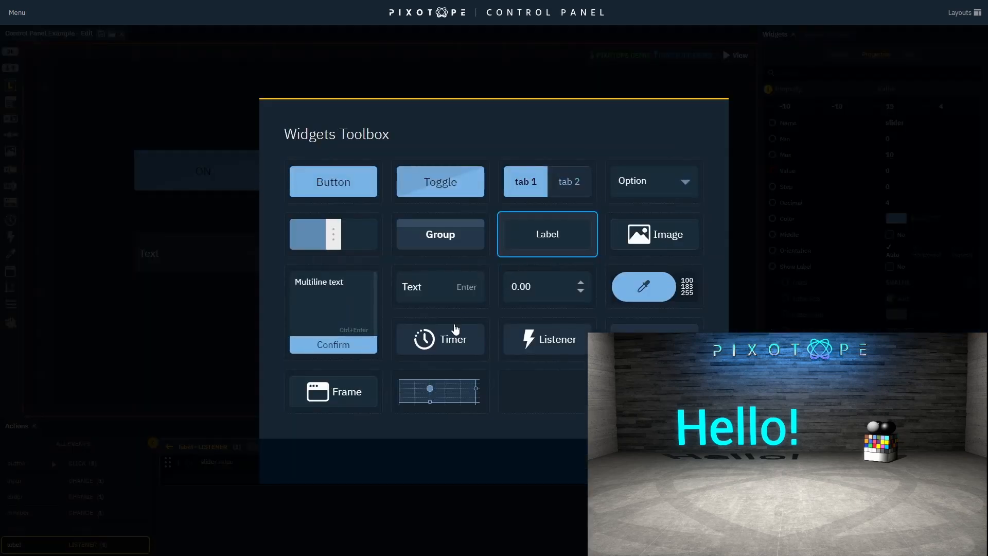
left_click(451, 346)
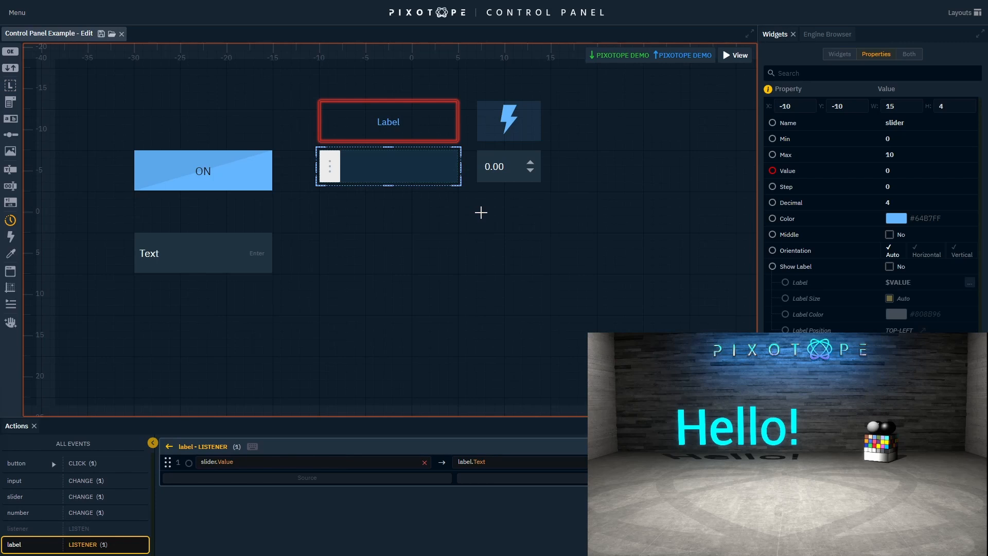
left_click_drag(481, 212, 530, 257)
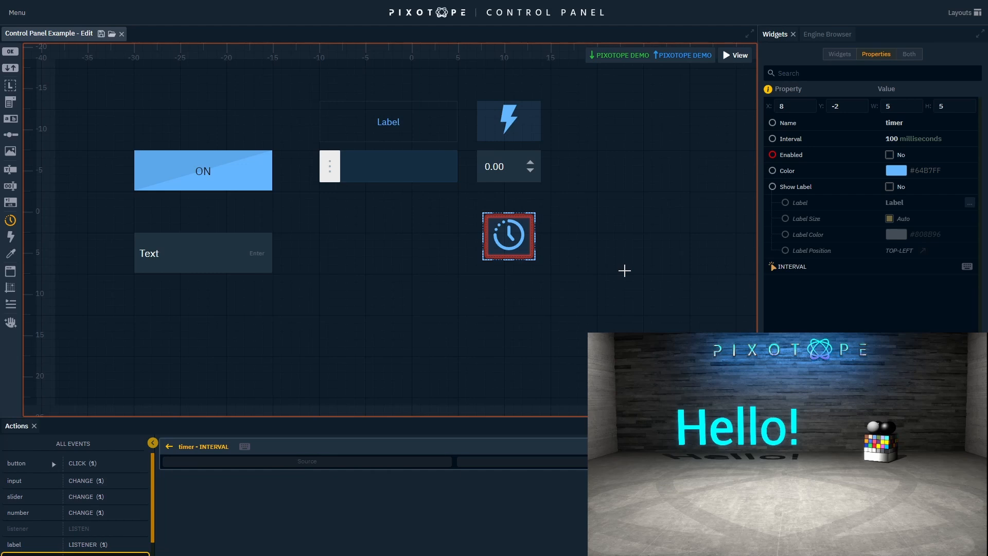
left_click(827, 35)
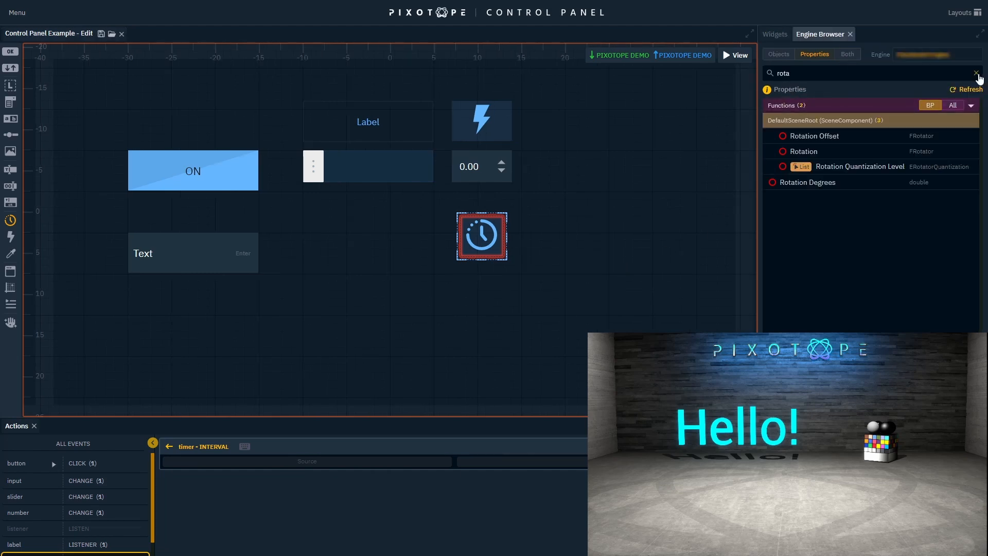
left_click(976, 73)
left_click(806, 138)
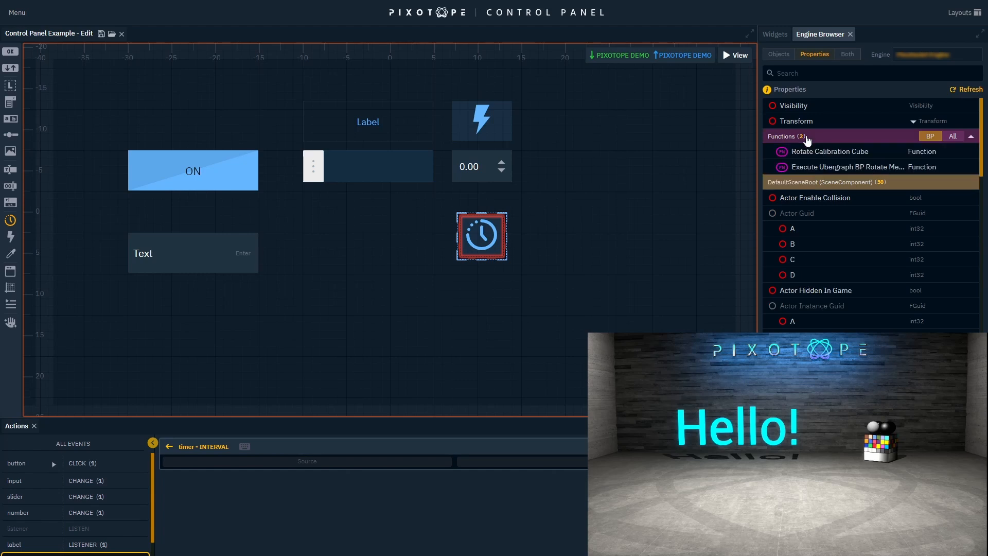
left_click_drag(819, 153, 486, 466)
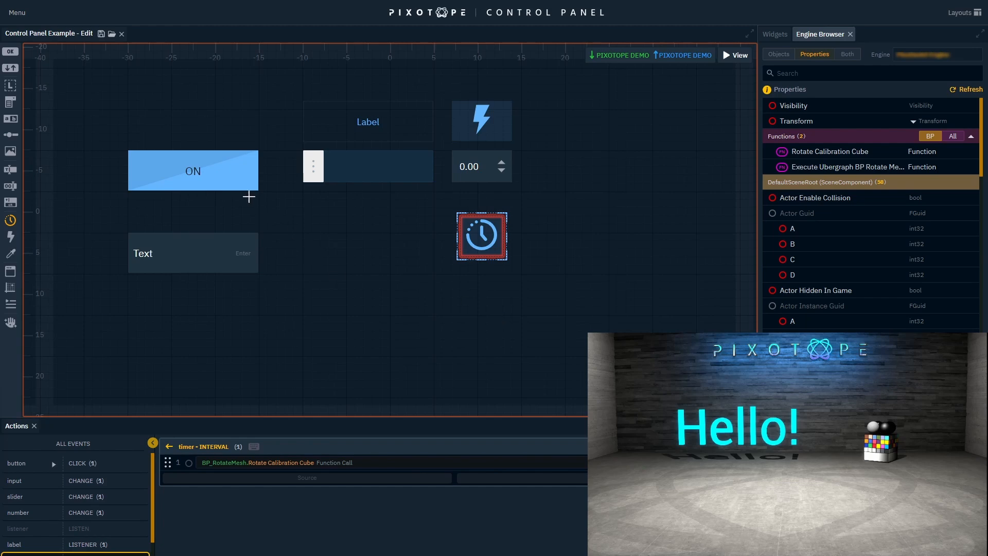
Add a toggle about 16 by 5 grid units beside the timer and link its value to the timer's Enabled property
right_click(337, 305)
left_click(463, 187)
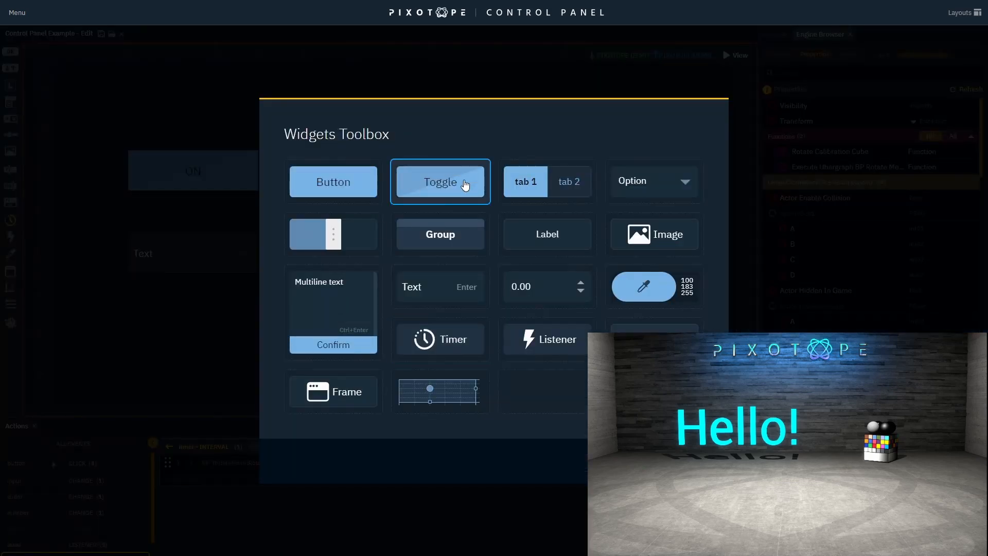
left_click(676, 461)
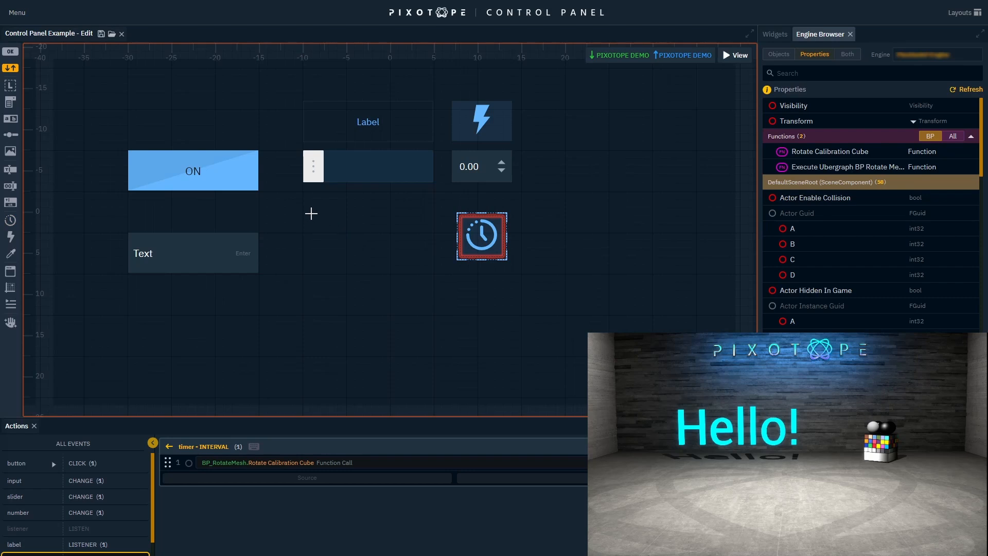
mouse_move(303, 216)
left_mouse_down()
mouse_move(392, 232)
mouse_move(443, 256)
left_mouse_up()
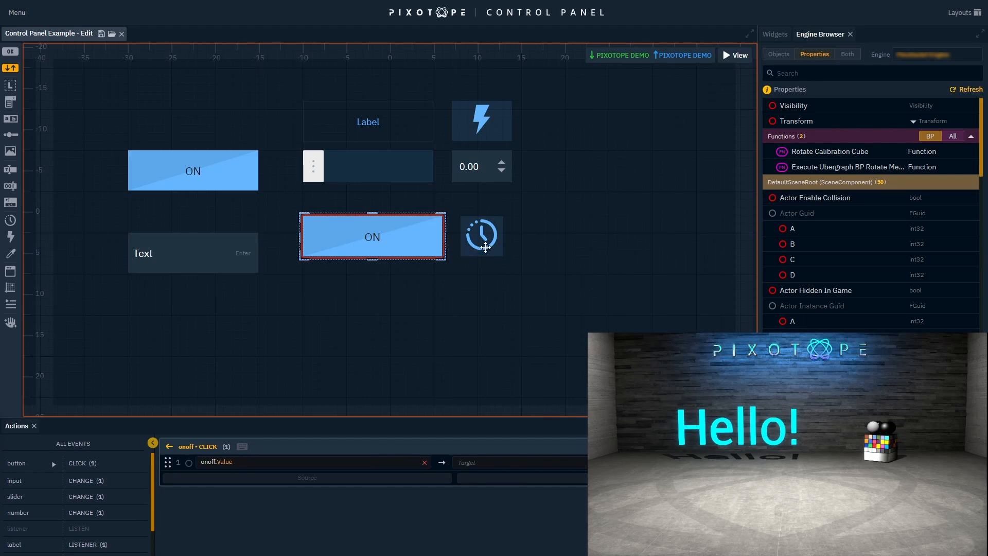
left_click(485, 247)
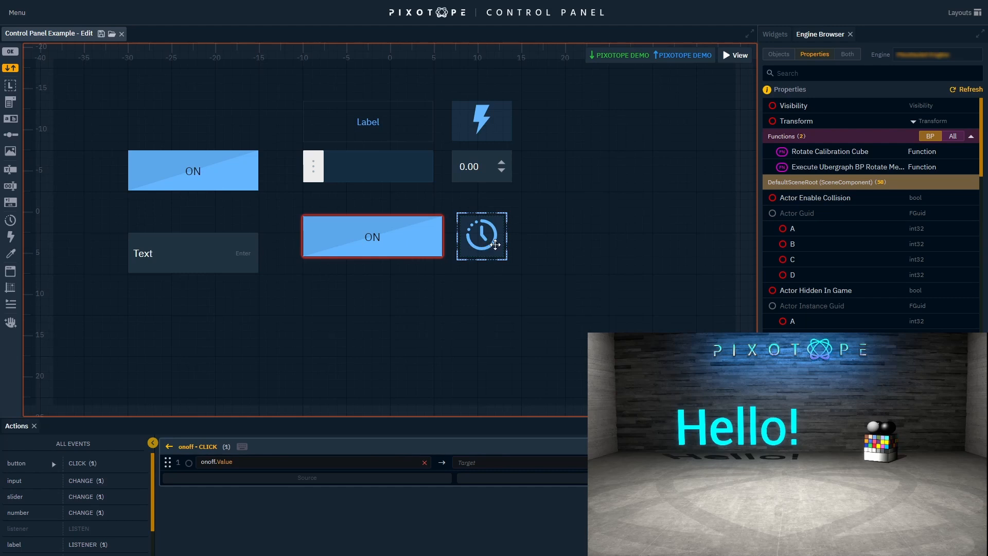
left_click(773, 35)
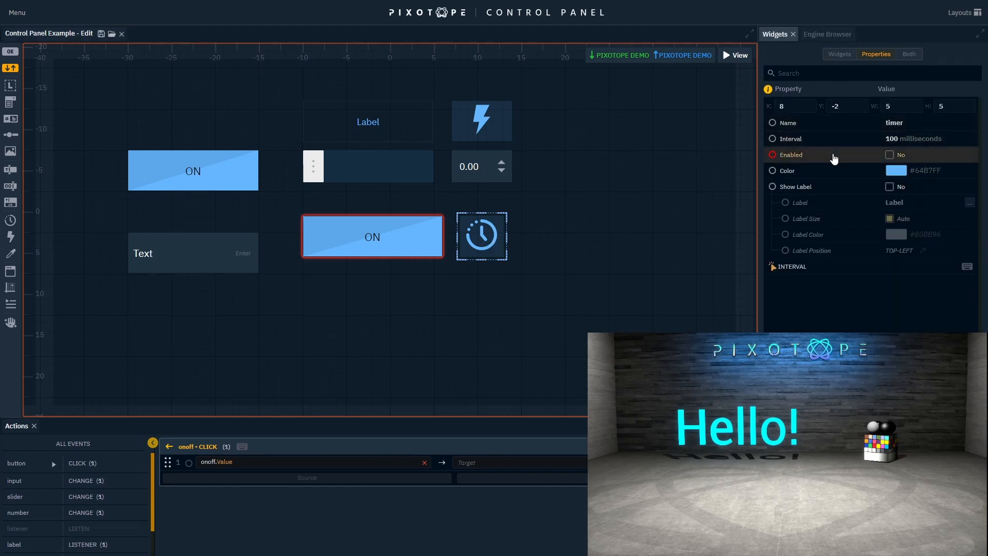
left_click_drag(834, 159, 487, 466)
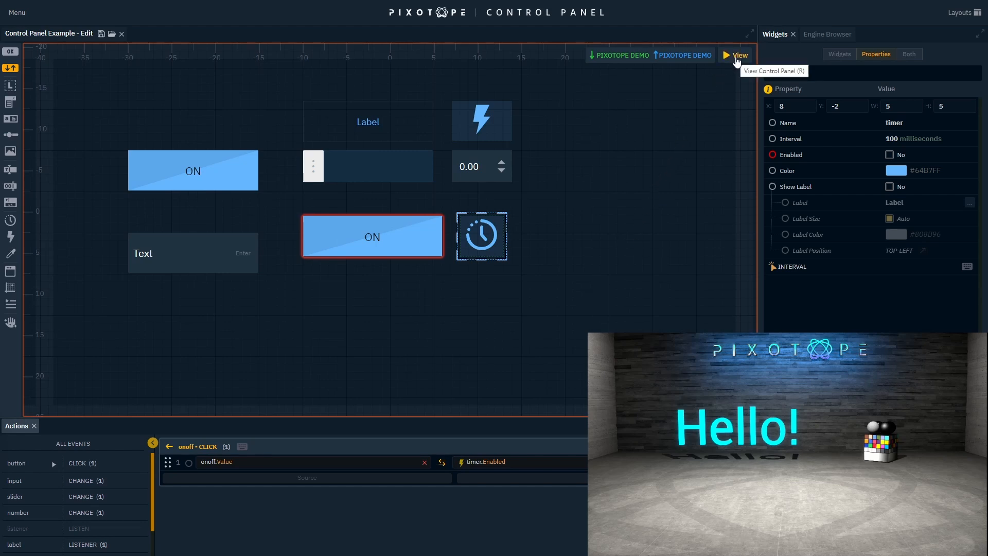
In view mode, switch the timer toggle off and on again, and raise the slider to about 6.18
left_click(736, 56)
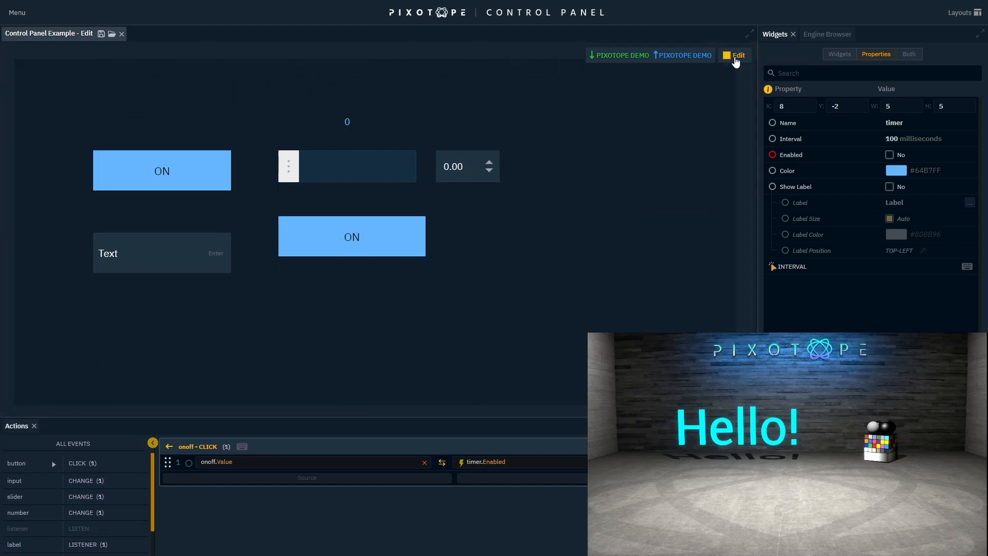
left_click(377, 242)
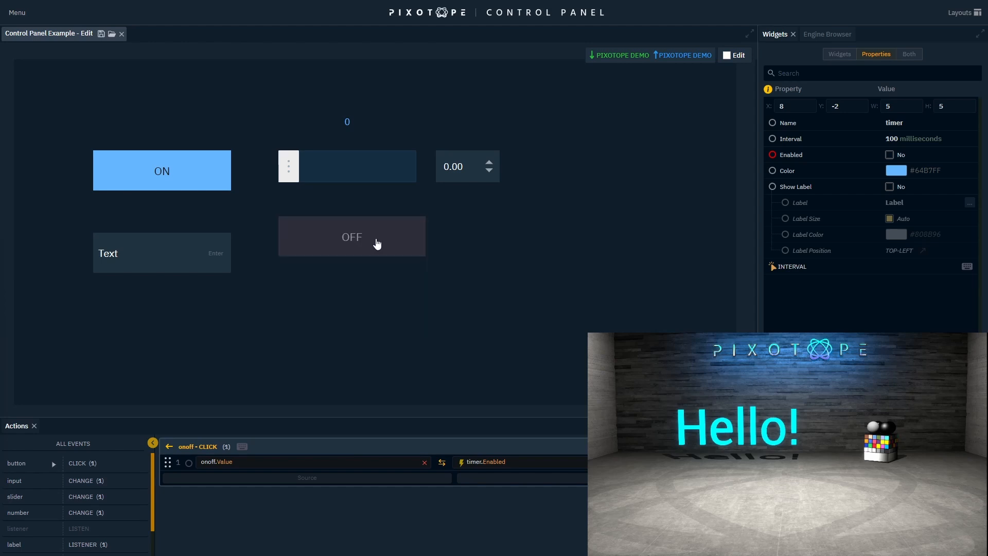
left_click(377, 242)
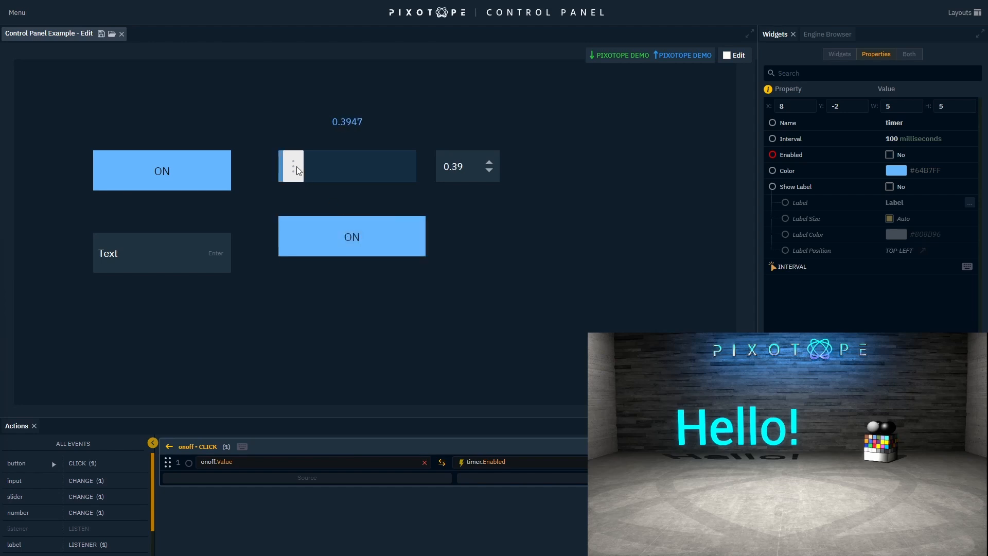
left_click_drag(296, 166, 361, 168)
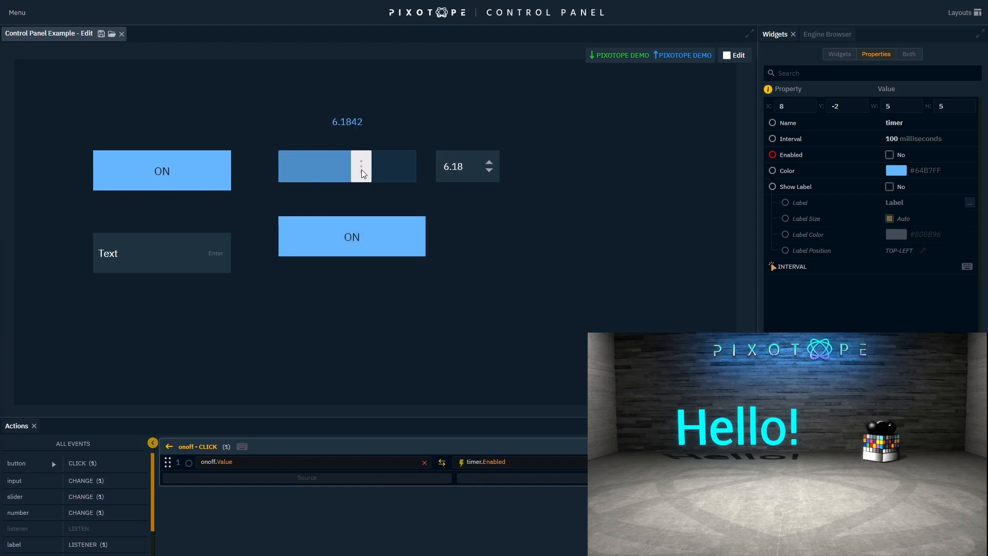
Set the number widget's value to 5
left_click(471, 168)
key("BackSpace")
key("BackSpace")
key("BackSpace")
key("BackSpace")
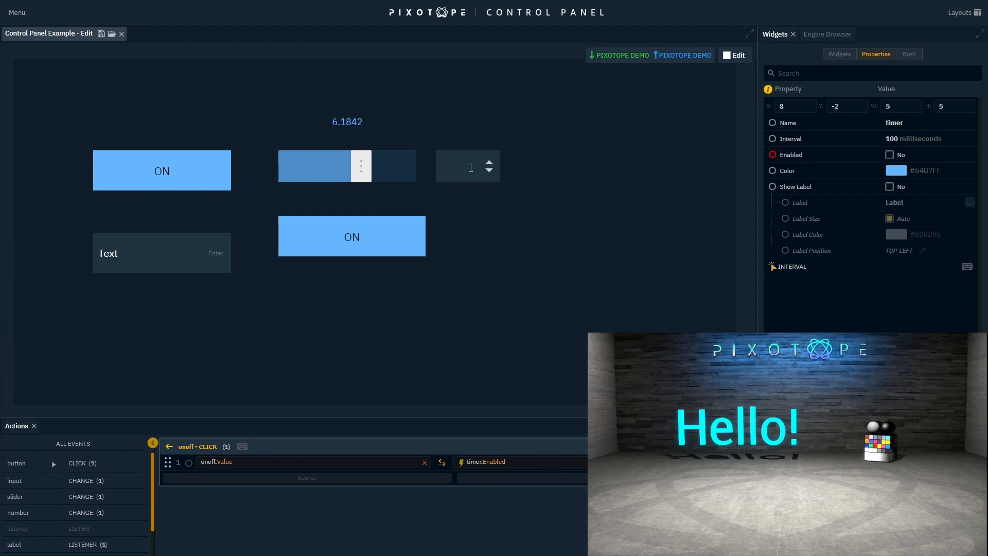
type("5")
key("Return")
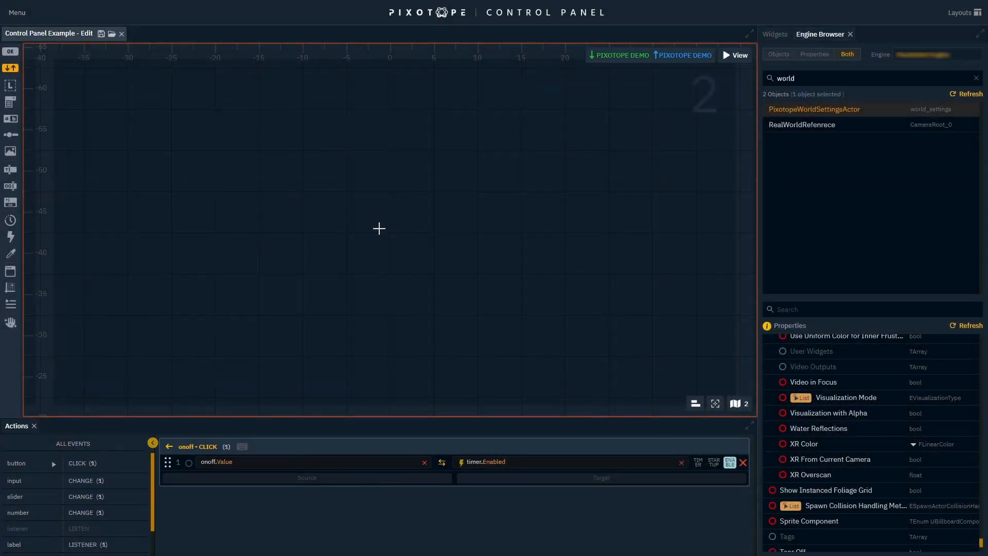
In edit mode on page 2, add a 31 by 21 tabs widget and fill its options from the Visualization Mode list
left_click(379, 229)
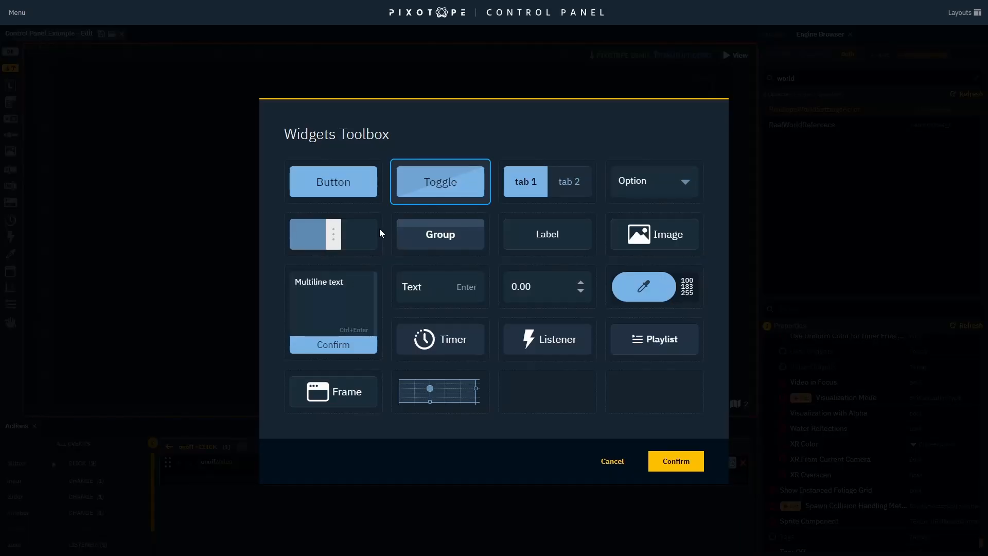
left_click(558, 181)
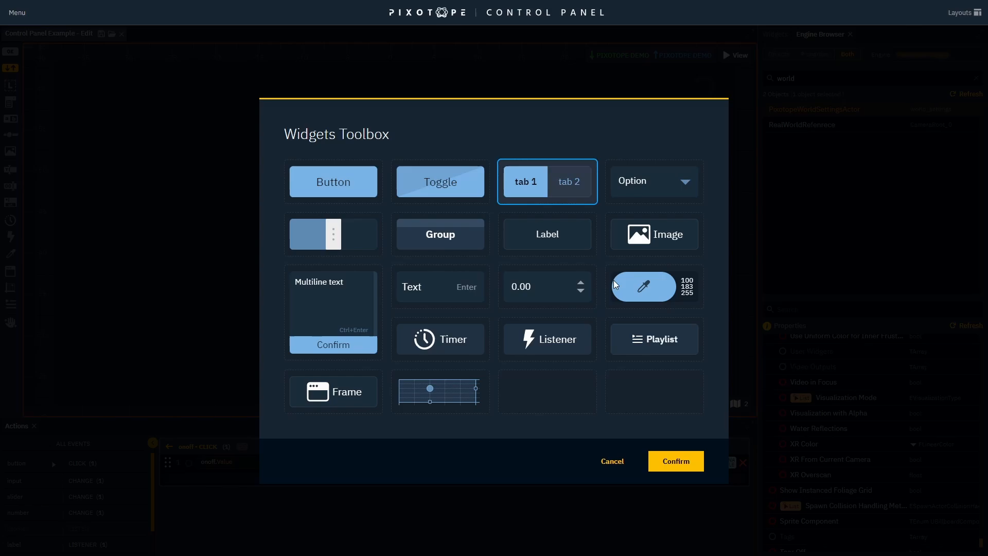
left_click(674, 463)
mouse_move(249, 131)
left_mouse_down()
mouse_move(364, 264)
mouse_move(514, 326)
mouse_move(524, 309)
left_mouse_up()
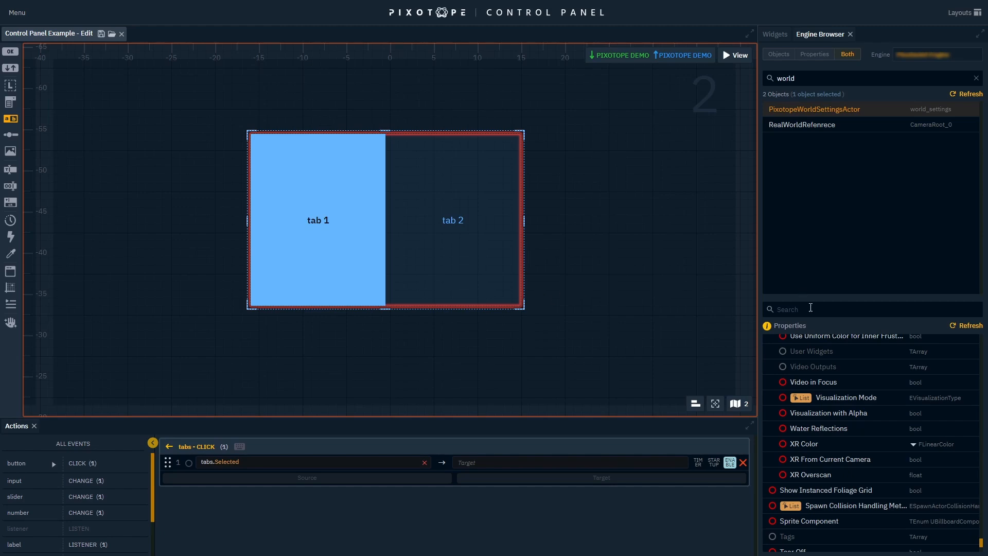
left_click(804, 400)
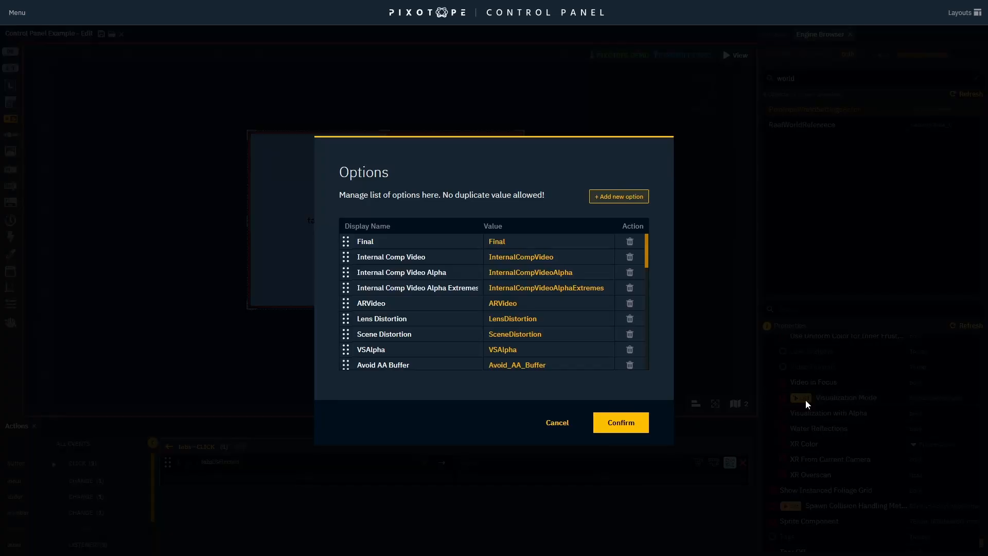
left_click(621, 423)
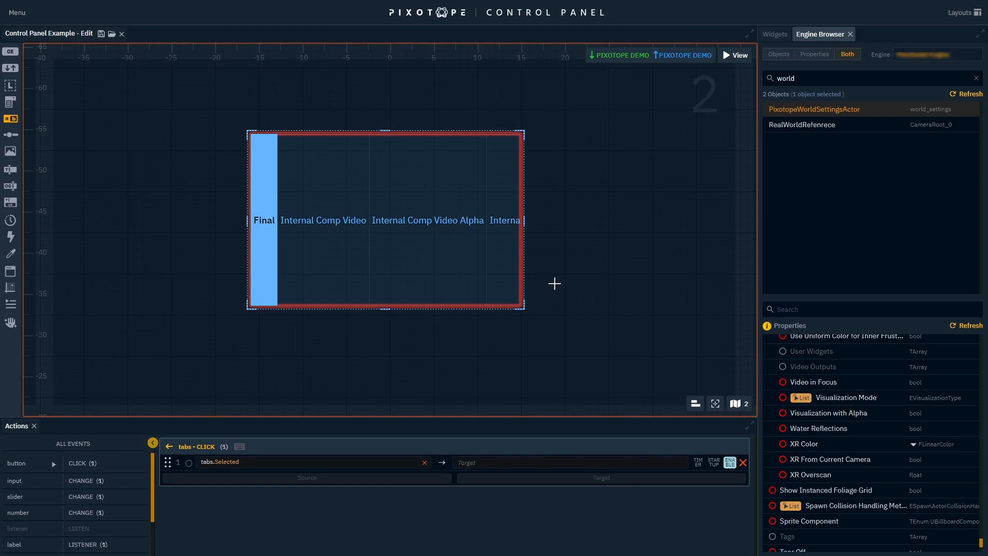
Set the tabs widget's Orientation to Columns and move it about 15 grid units left and 5 up
right_click(456, 257)
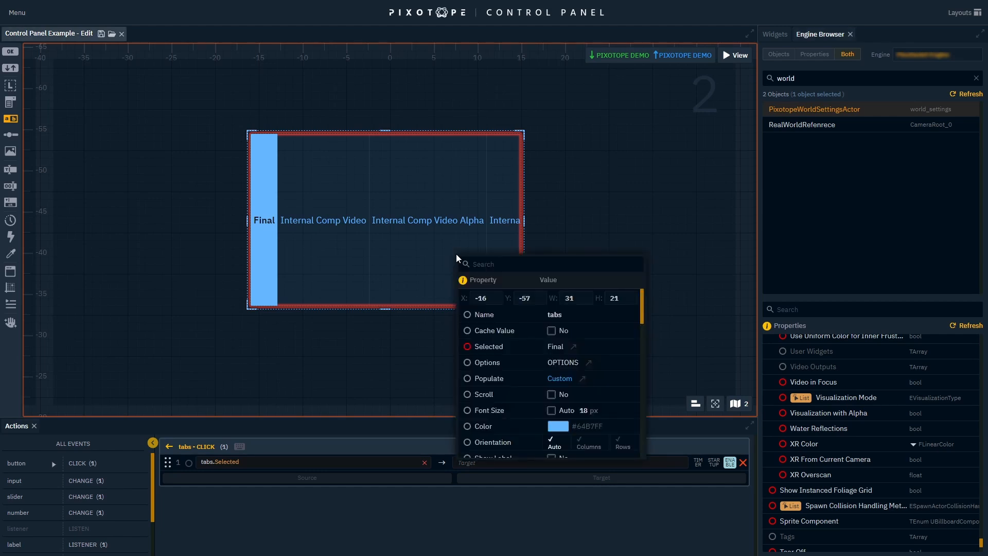
left_click(589, 446)
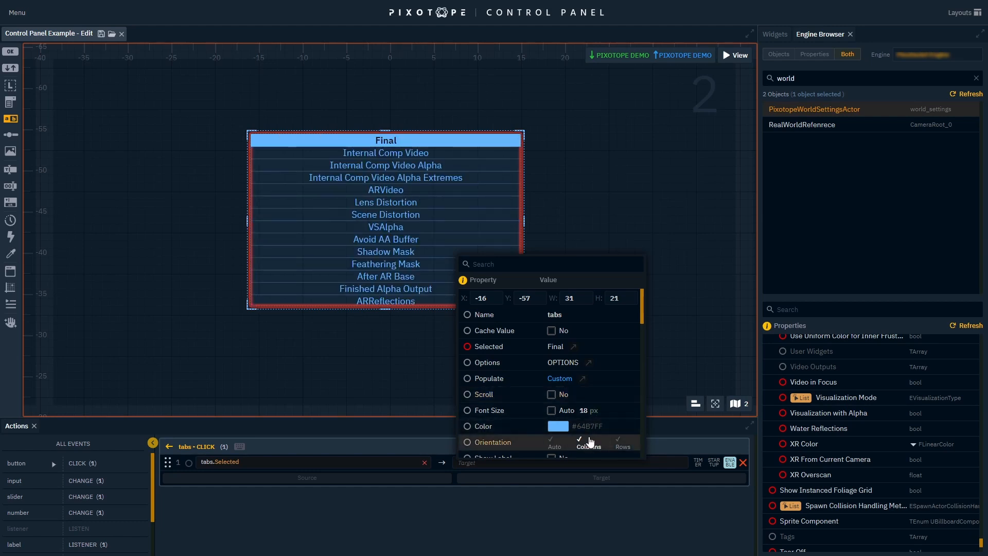
left_click(624, 204)
left_click_drag(449, 143, 315, 103)
Add a dropdown widget about 18 by 6 grid units beside the tabs widget
double_click(468, 158)
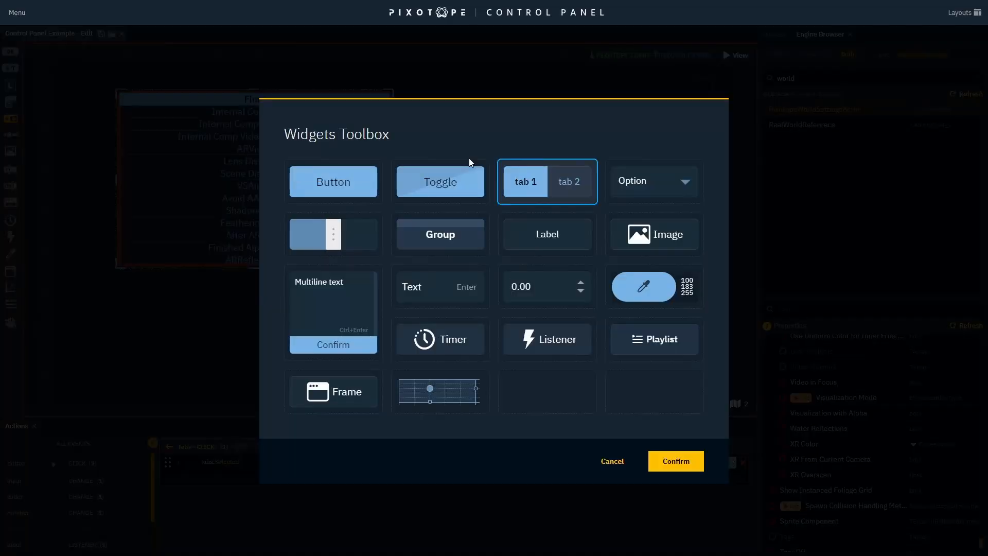
left_click(626, 191)
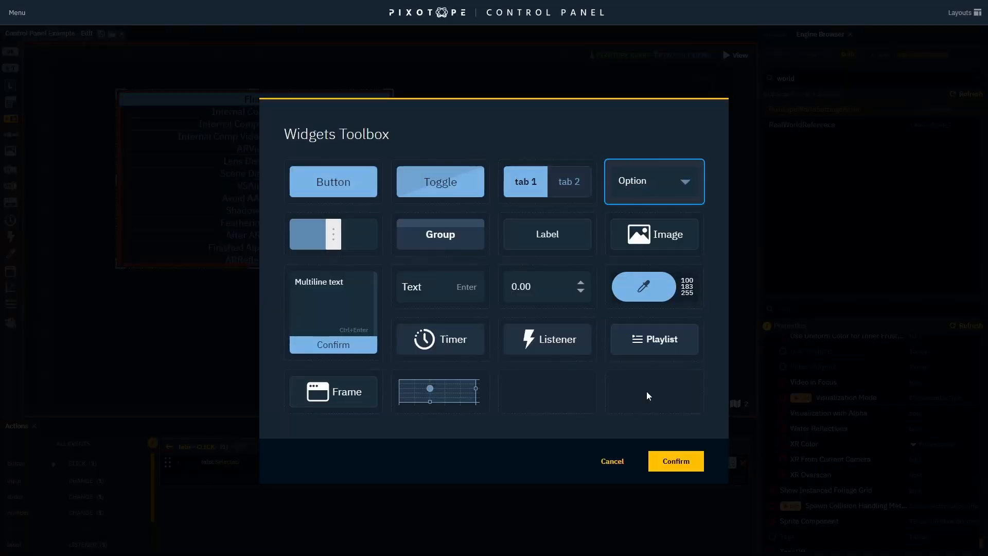
left_click(653, 463)
left_click(426, 92)
left_click_drag(462, 114, 585, 142)
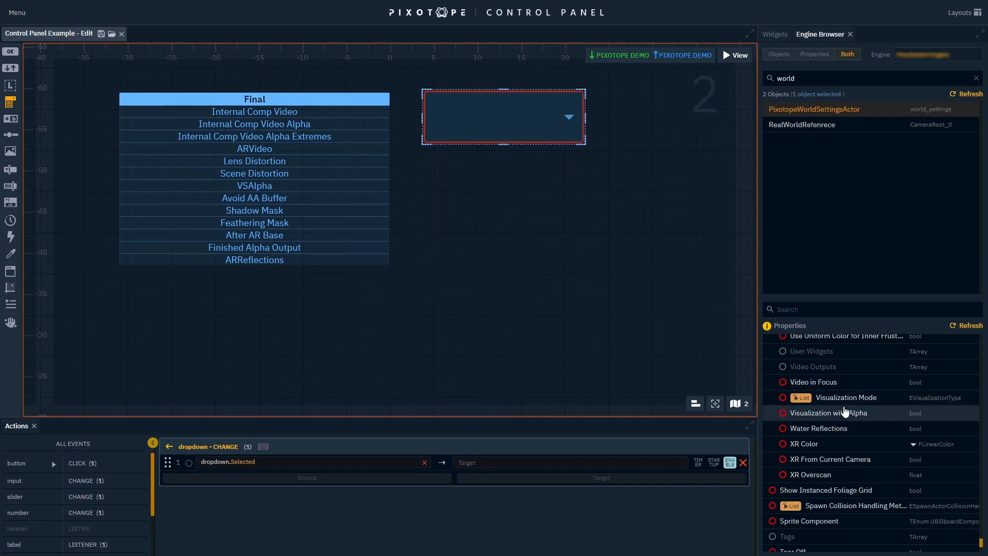
Fill the dropdown's options from the Visualization Mode list and accept them
left_click(801, 401)
left_click(801, 399)
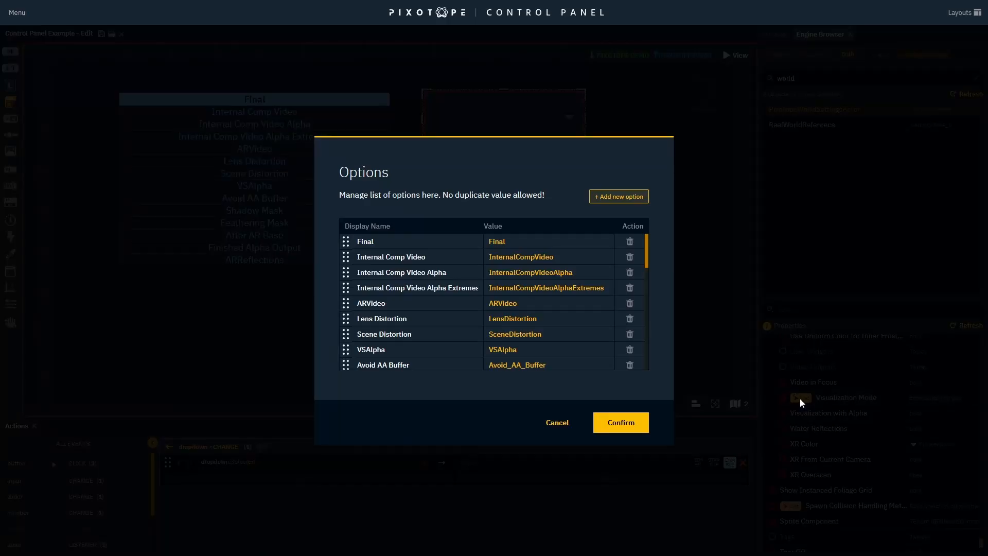
left_click(637, 423)
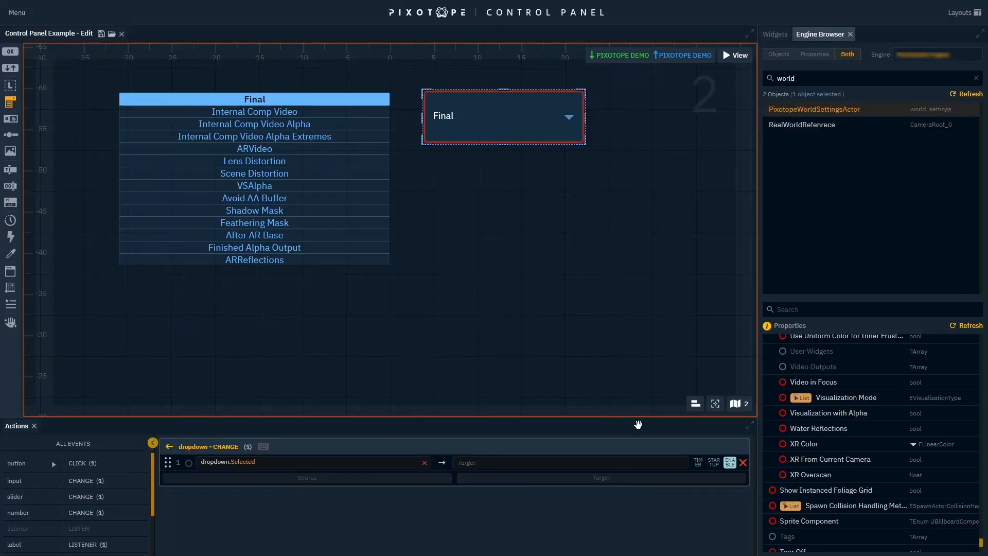
In view mode, expand the dropdown and browse its visualization options without choosing one
left_click(572, 121)
left_click(735, 56)
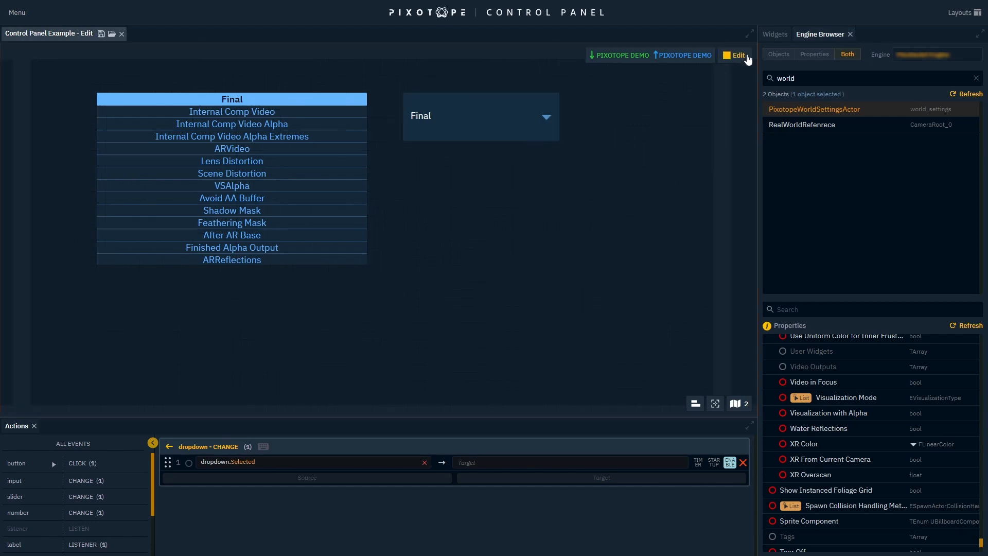
left_click(542, 124)
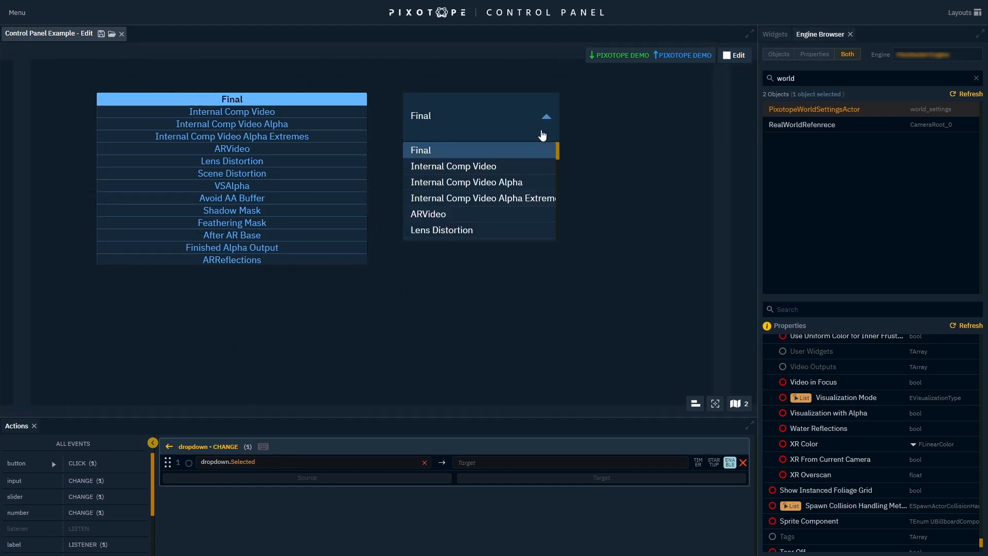
scroll(520, 217, "down", 5)
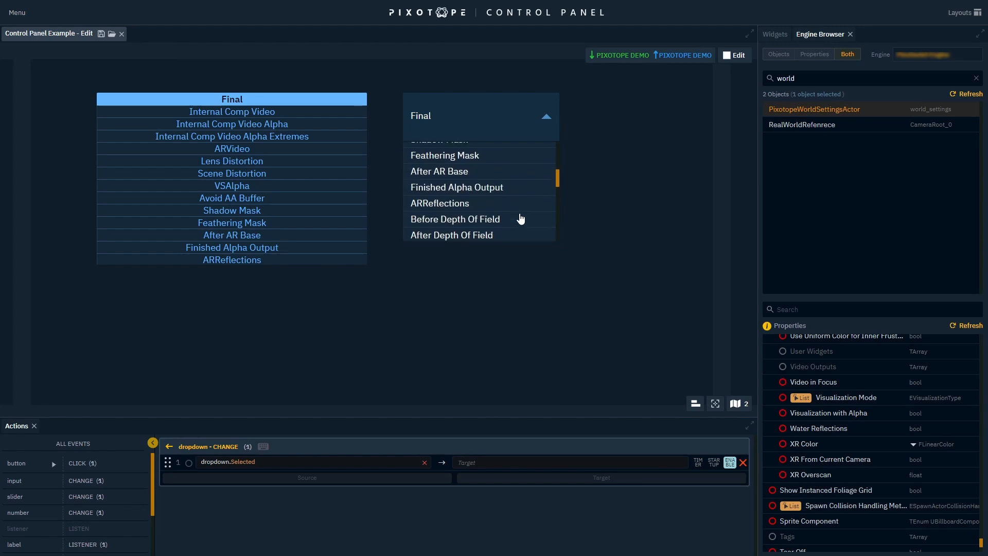
left_click(618, 161)
In edit mode on page 8, add a playlist widget about 40 by 25 grid units
left_click(736, 55)
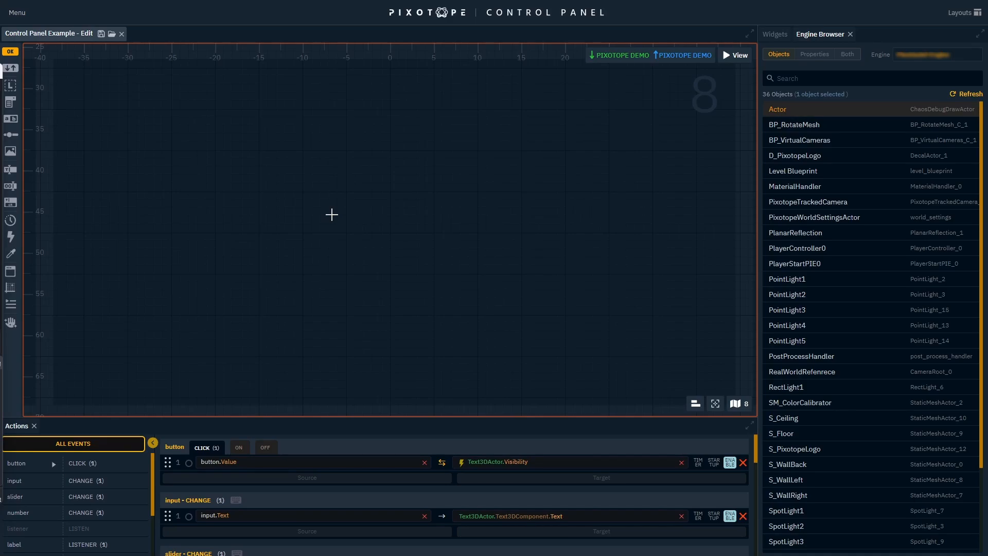
double_click(331, 214)
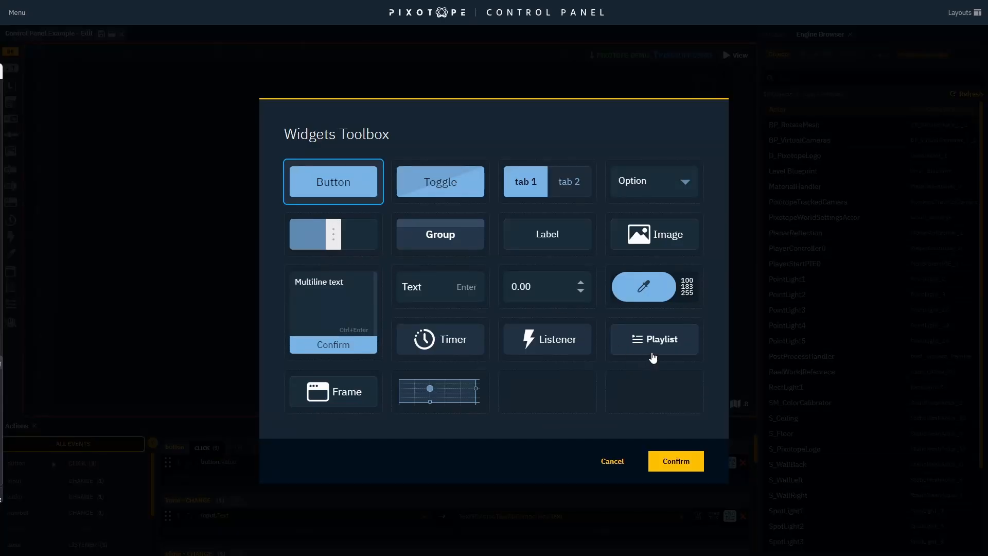
left_click(652, 355)
left_click(675, 461)
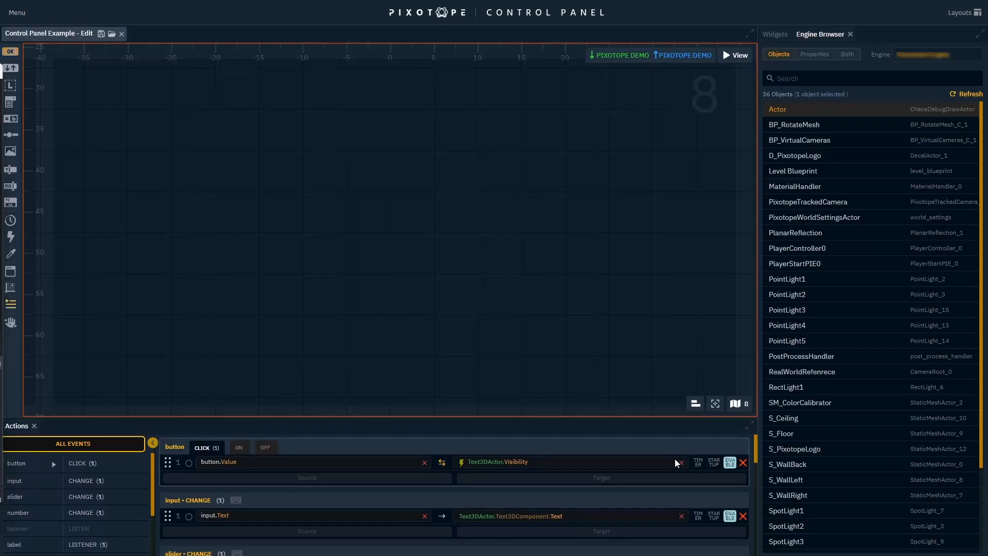
left_click_drag(132, 109, 474, 316)
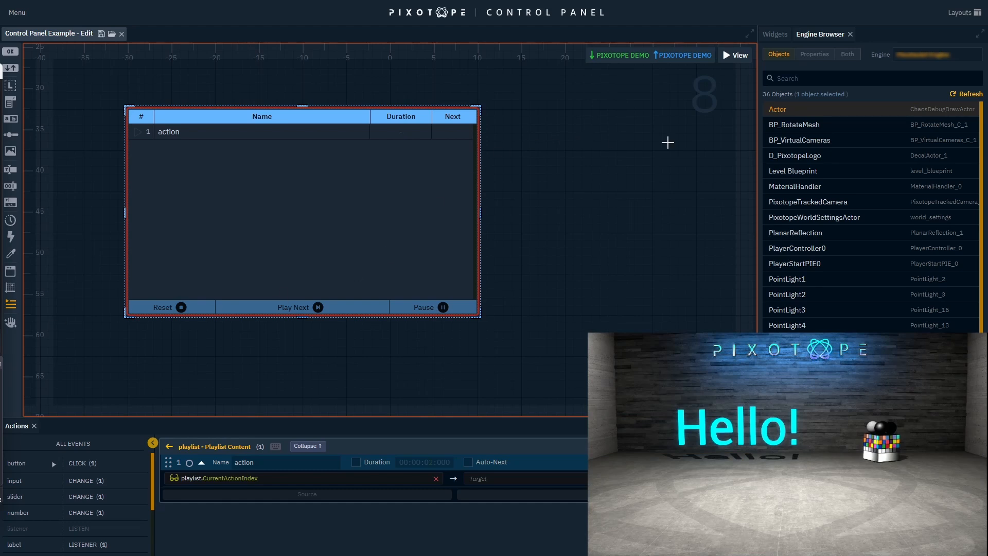
Delete the playlist's default action and show the functions of the BP_VirtualCameras object
left_click(818, 142)
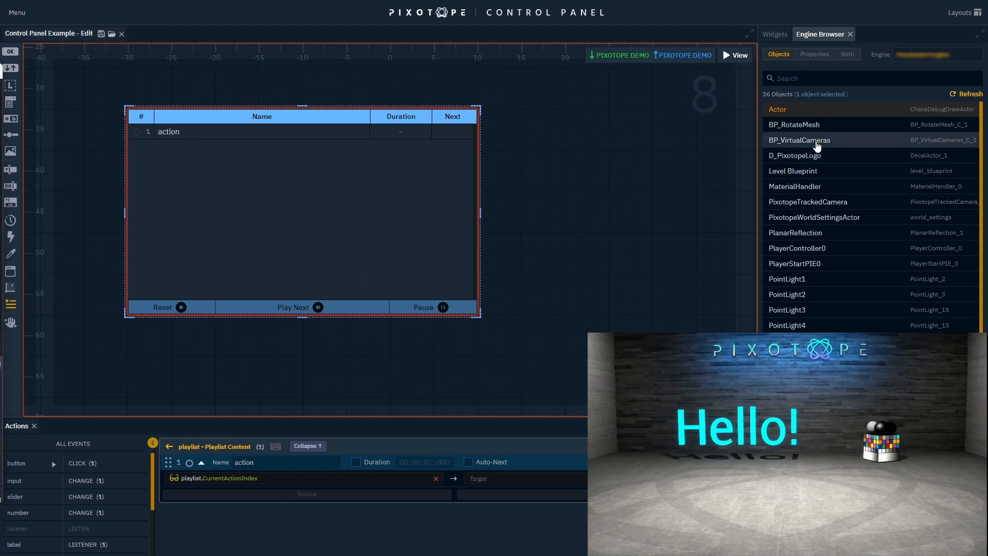
left_click(822, 55)
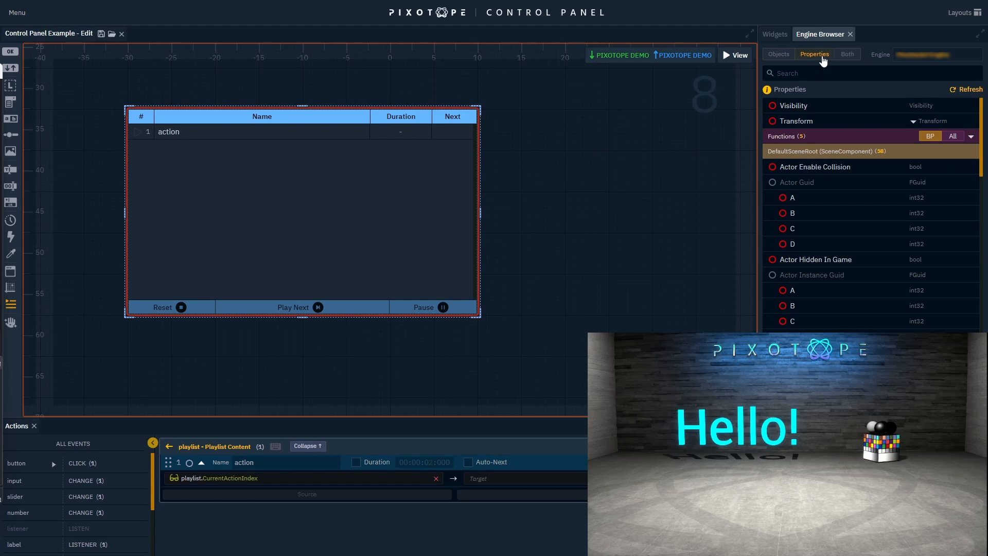
left_click(741, 462)
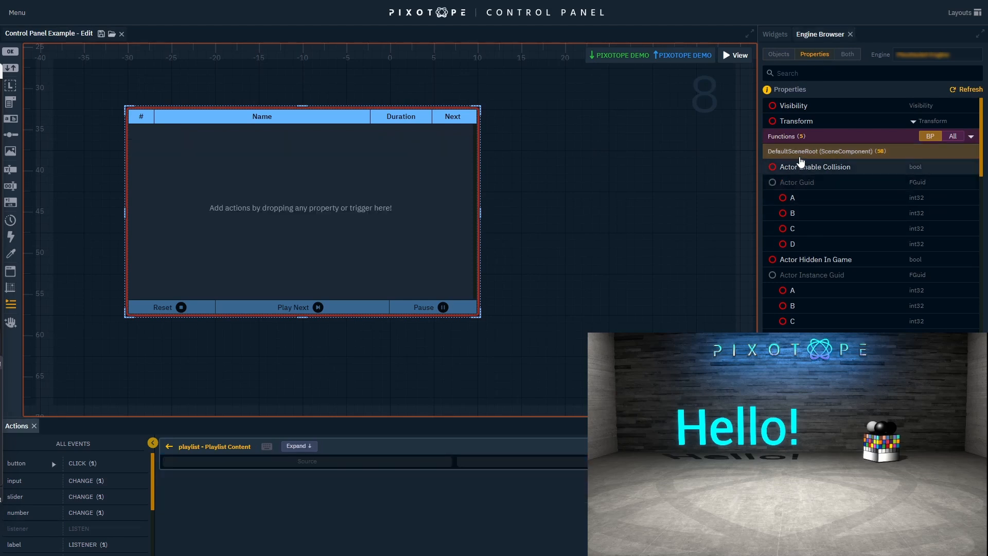
left_click(807, 137)
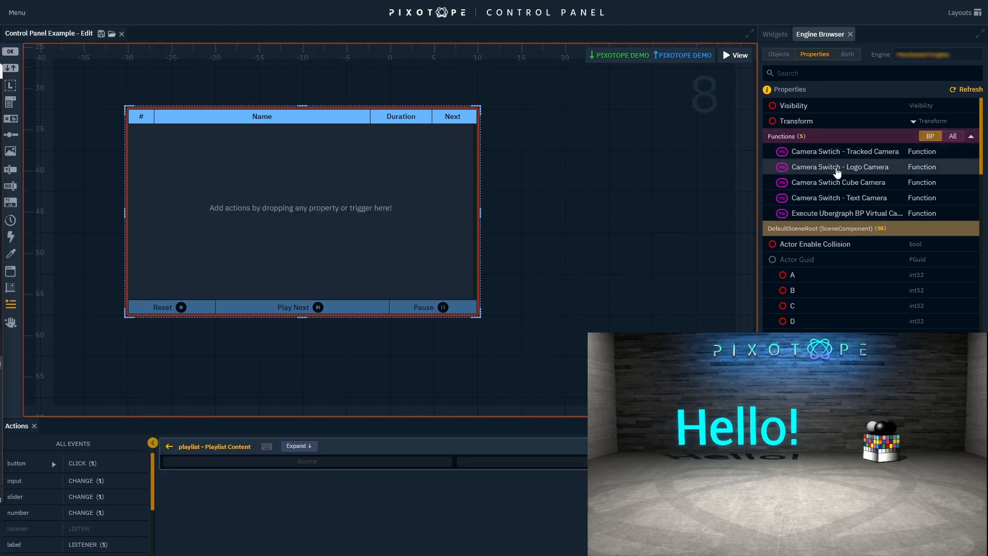
Add the BP_VirtualCameras camera switch functions to the playlist in the order Cube, Text, Logo and Tracked Camera
left_click_drag(838, 182, 263, 174)
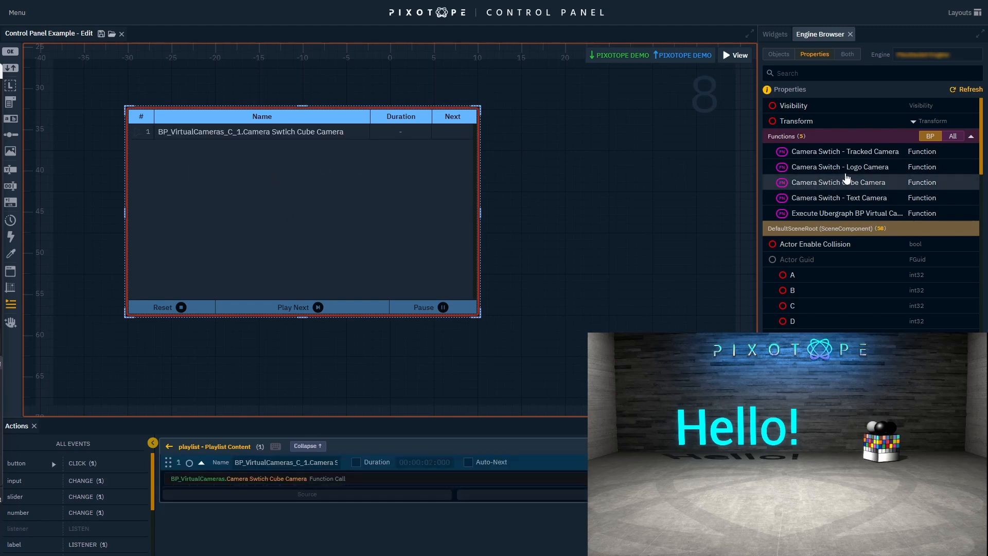
left_click_drag(816, 196, 357, 178)
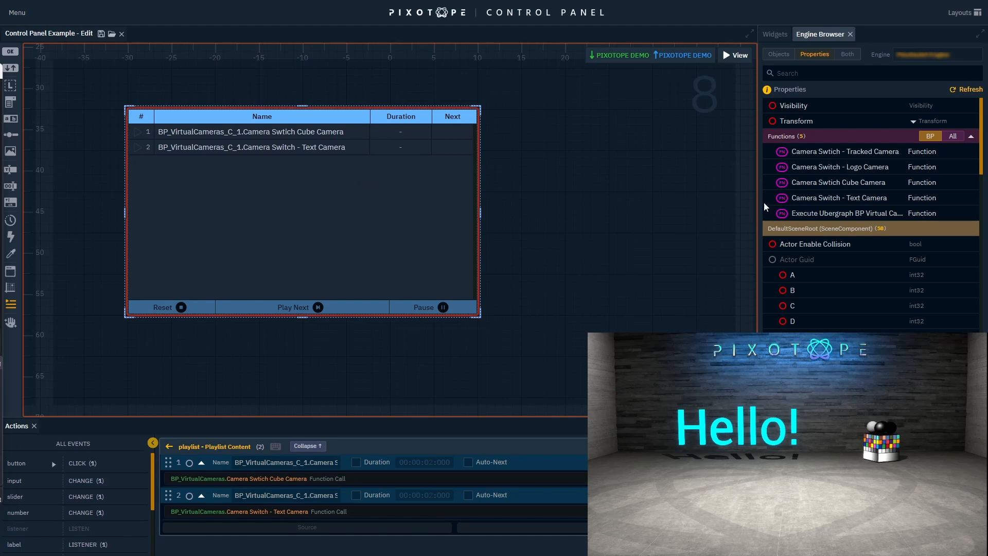
left_click_drag(859, 168, 365, 191)
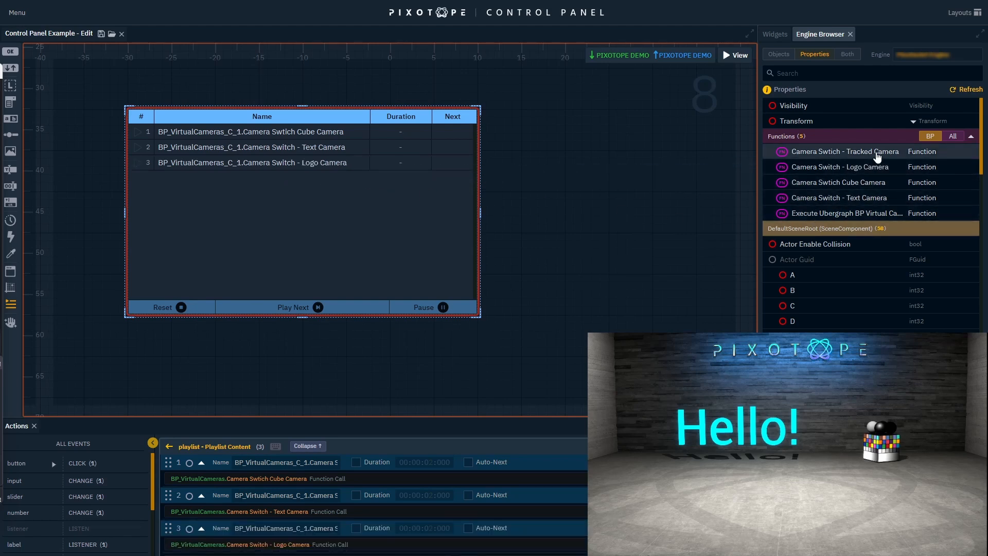
left_click_drag(877, 156, 302, 214)
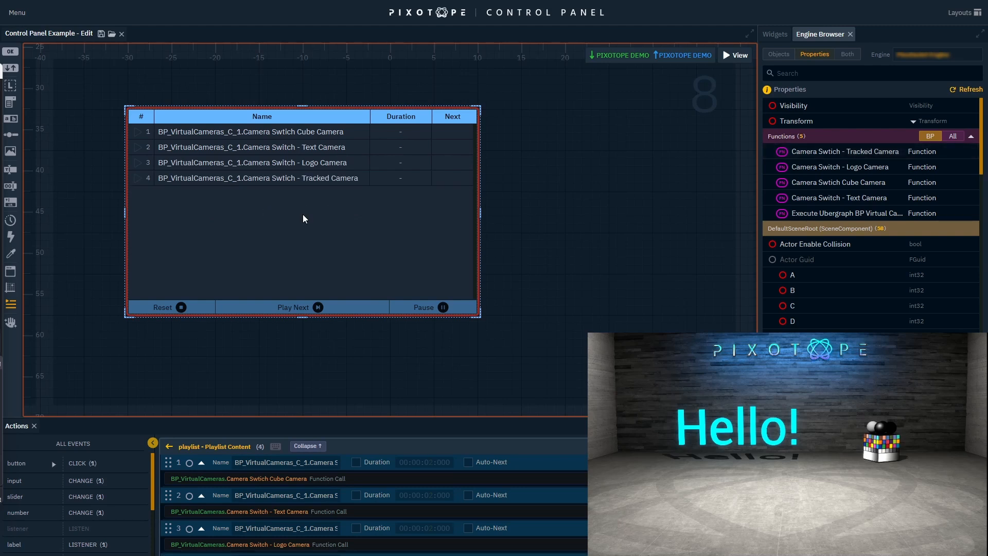
In view mode, play the playlist's four camera switch actions one after another
left_click(745, 58)
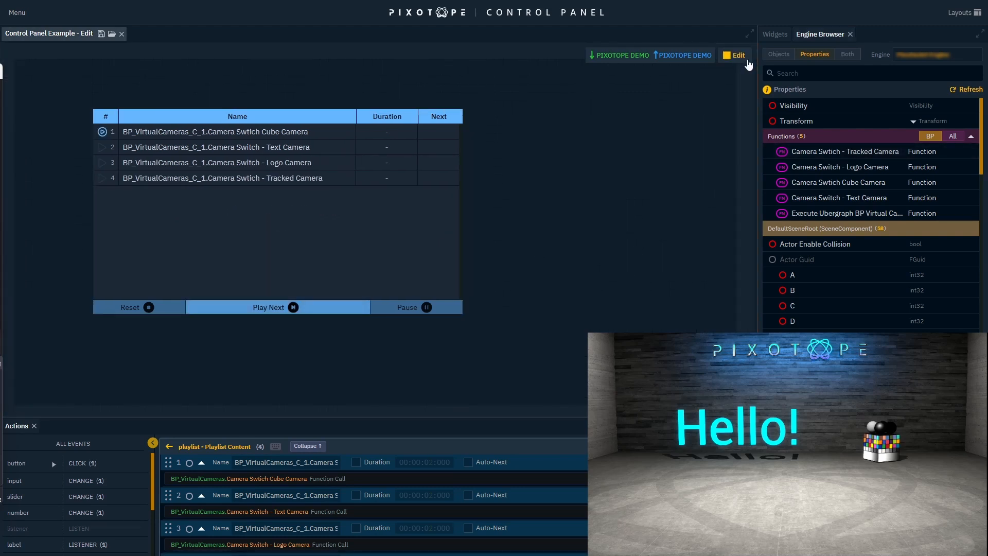
left_click(287, 311)
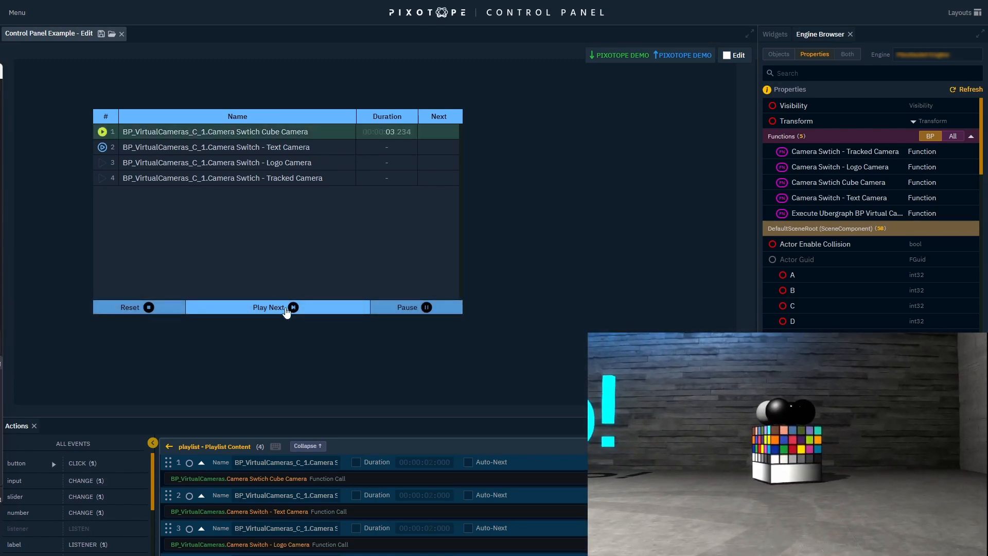
left_click(287, 310)
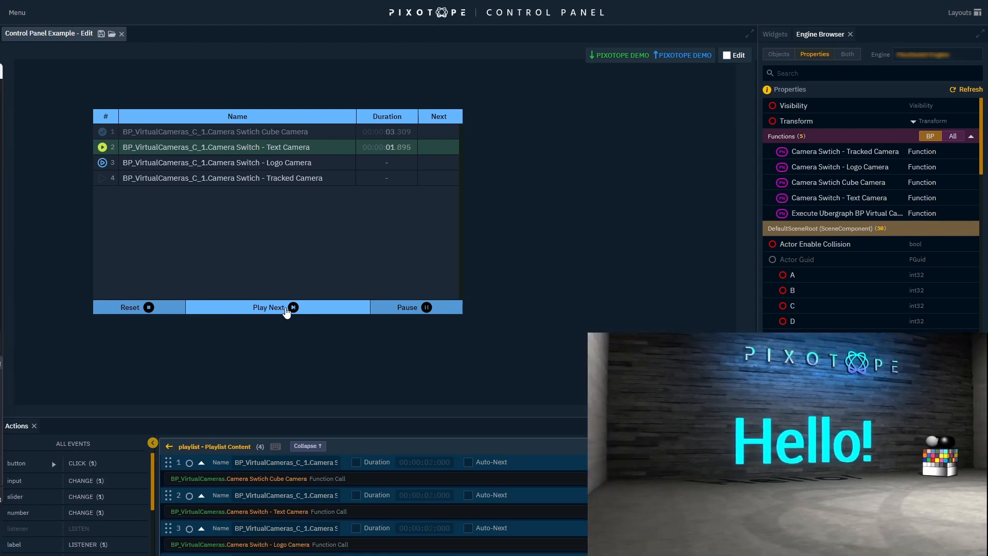
left_click(287, 311)
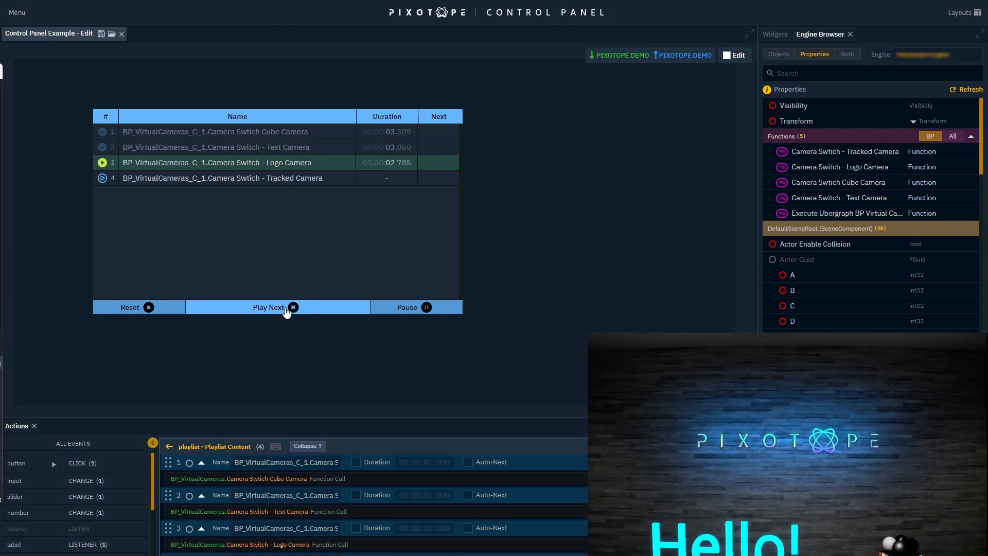
left_click(287, 311)
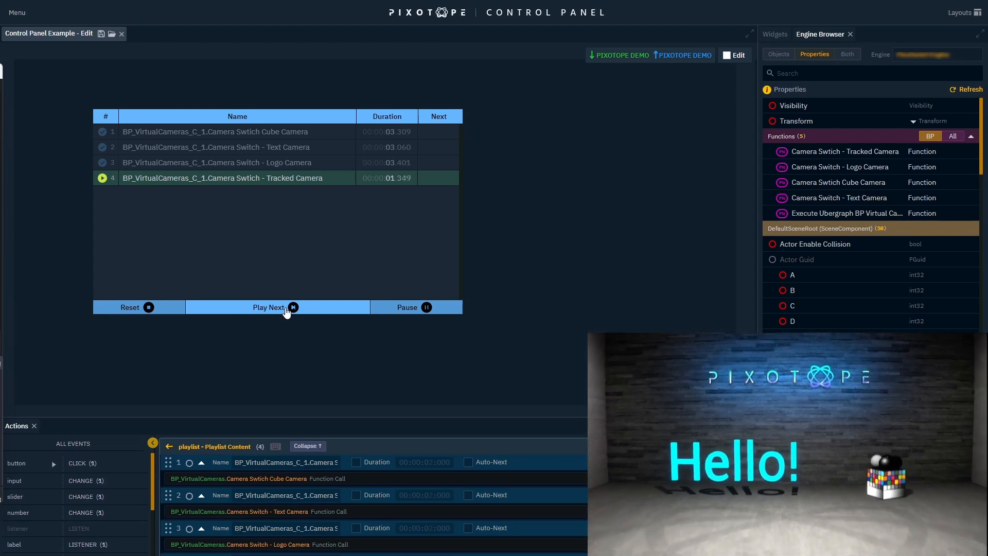